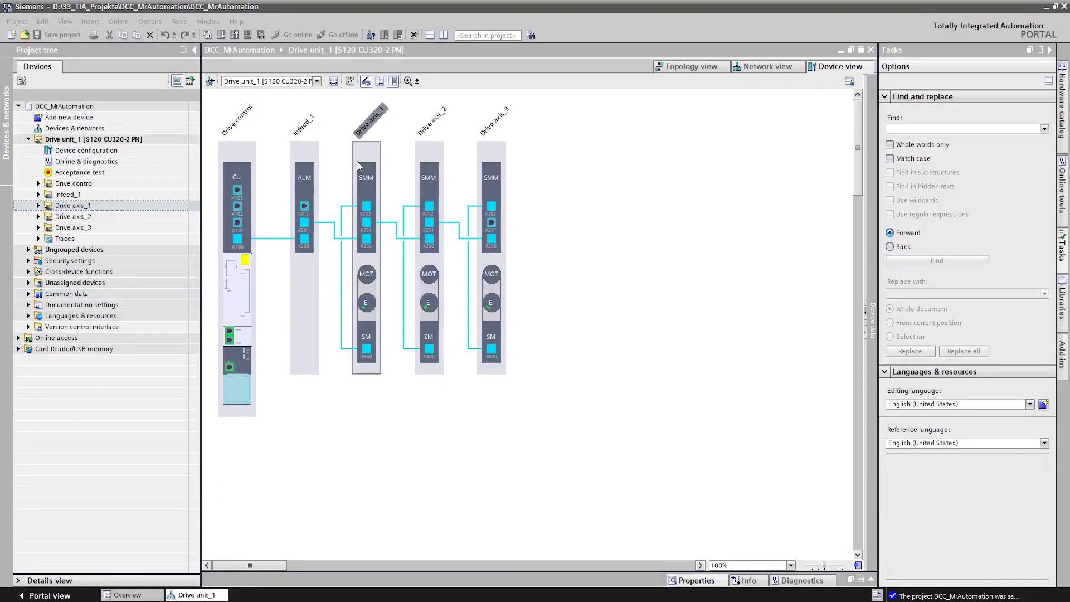
# Add a new chart CFC_1 under Drive axis_1 > Charts and browse the standard DCC blocks.
pyautogui.click(357, 162)
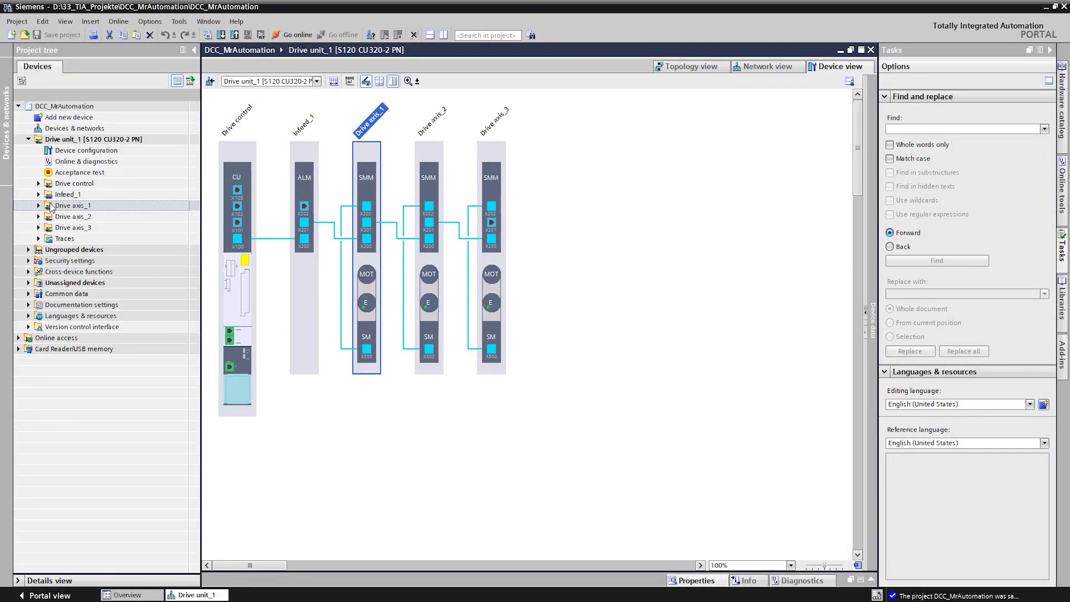
pyautogui.click(38, 205)
pyautogui.click(48, 249)
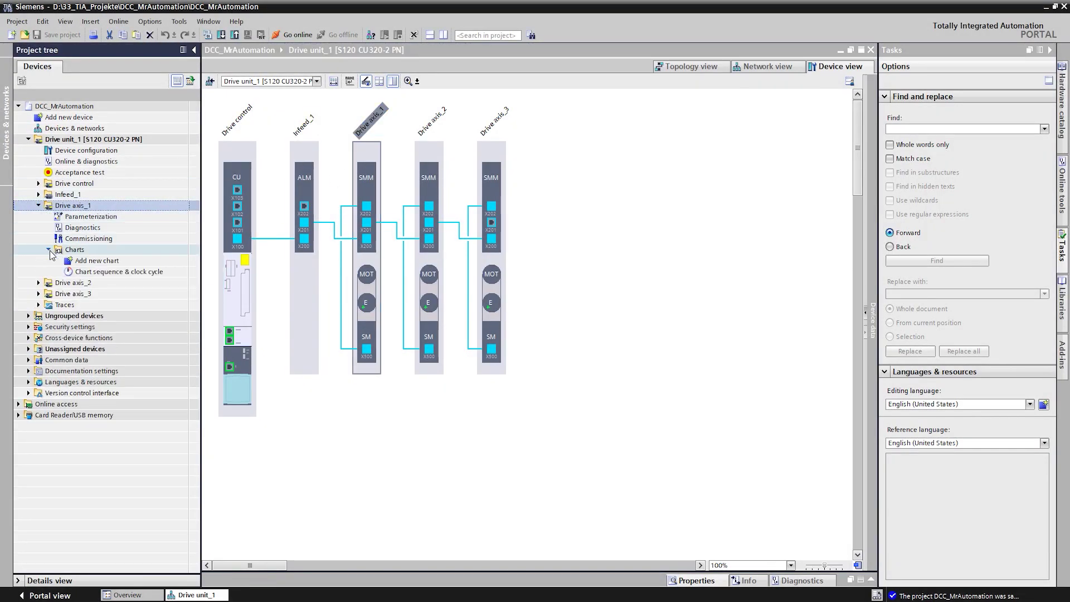
pyautogui.doubleClick(101, 263)
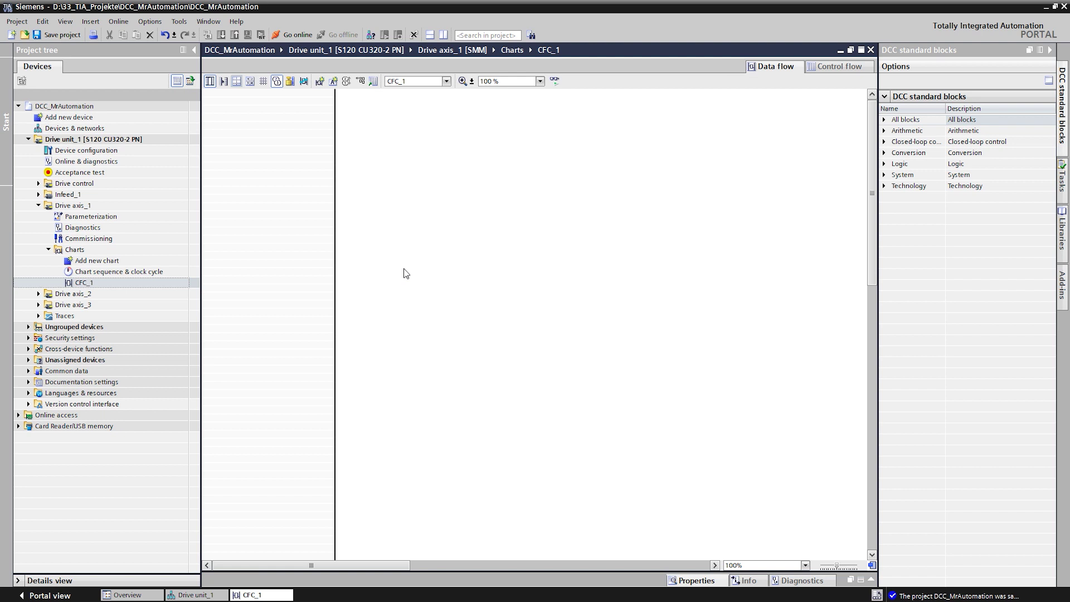
pyautogui.scroll(-2, 404, 273)
pyautogui.scroll(-1, 403, 274)
pyautogui.scroll(-1, 404, 273)
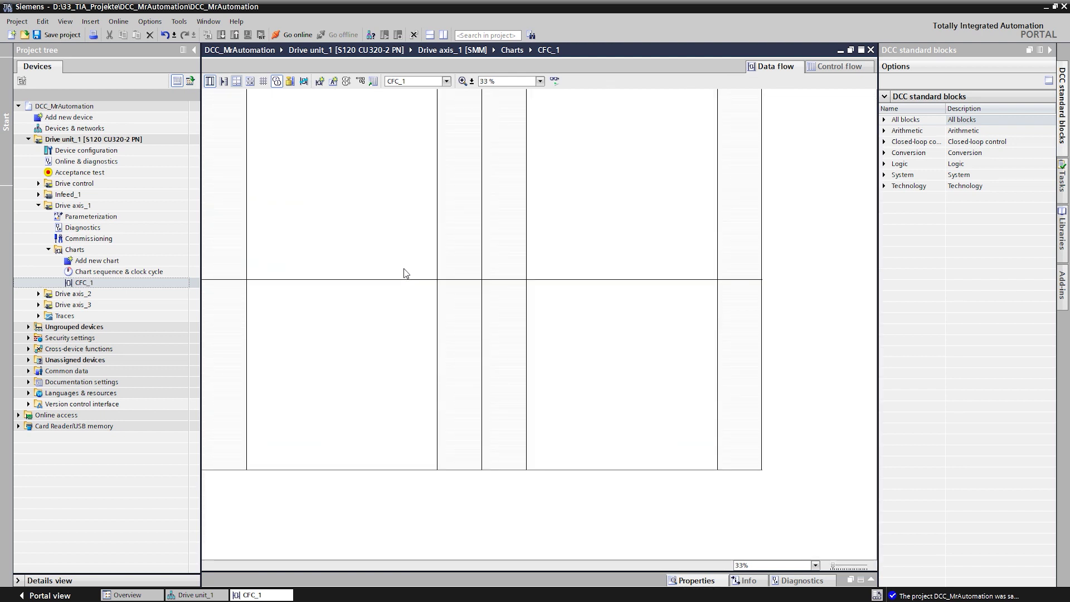
pyautogui.scroll(2, 404, 273)
pyautogui.scroll(1, 402, 269)
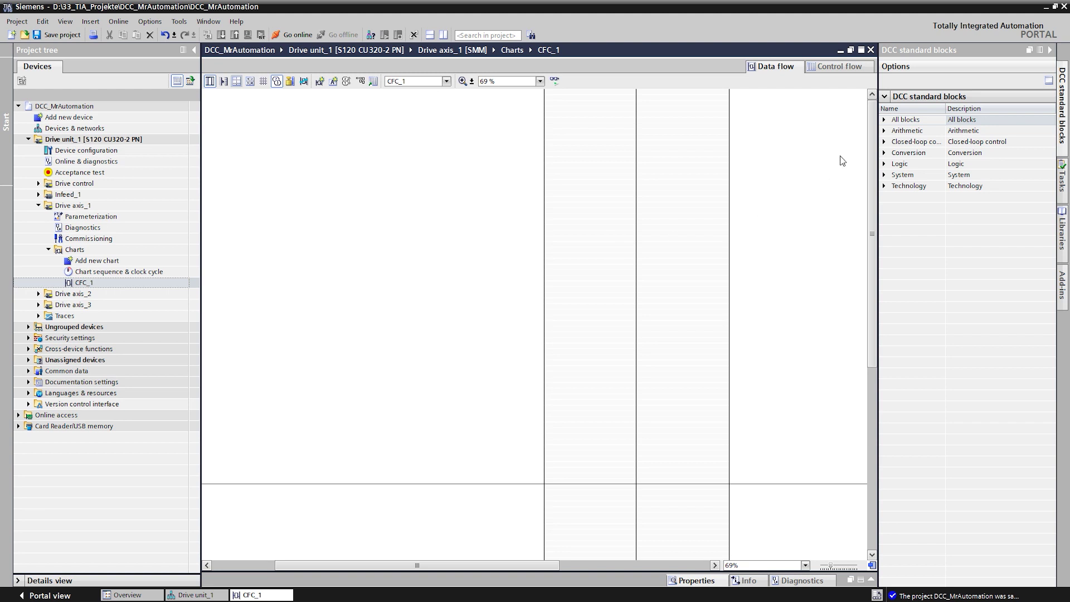
pyautogui.click(886, 166)
pyautogui.scroll(-10, 911, 417)
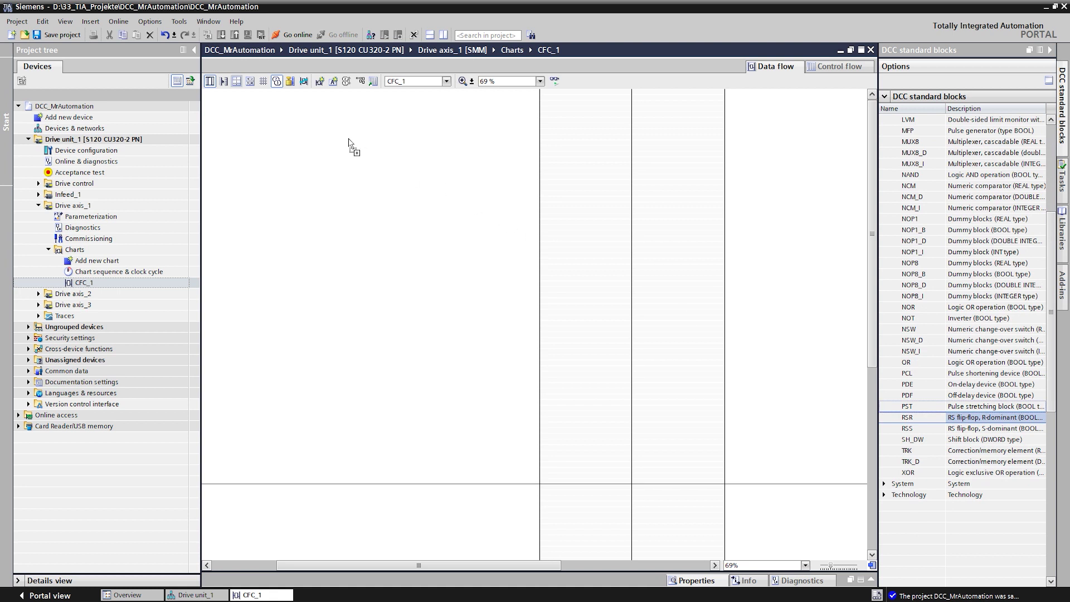
# Place an RSR flip-flop and publish its S input as BICO p21501 'BI: Enable Drive Command'.
pyautogui.moveTo(912, 418); pyautogui.dragTo(343, 147)
pyautogui.scroll(2, 344, 148)
pyautogui.scroll(2, 360, 159)
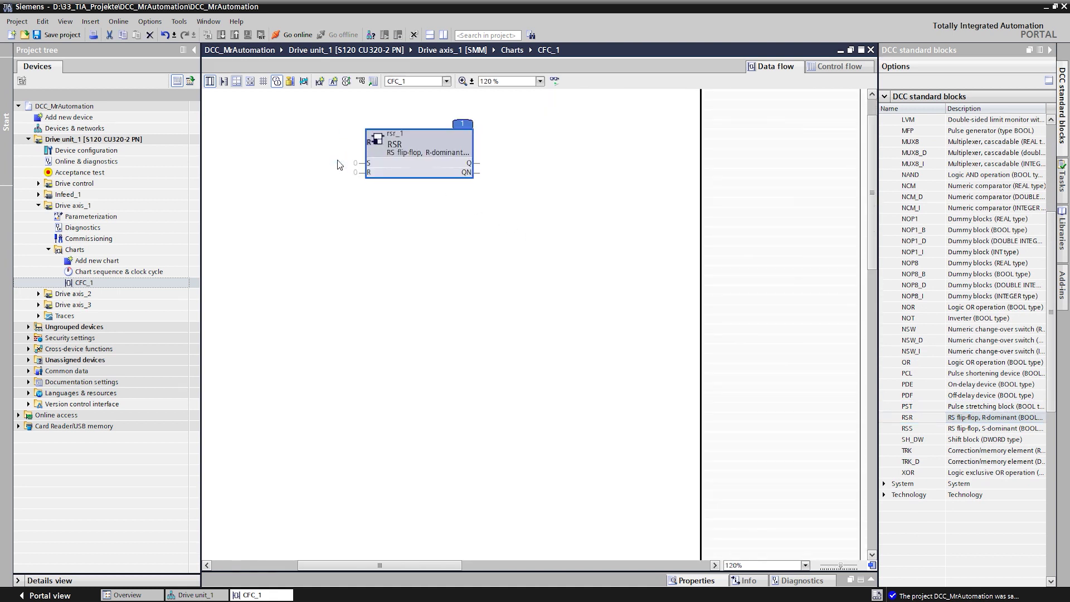
pyautogui.click(402, 164)
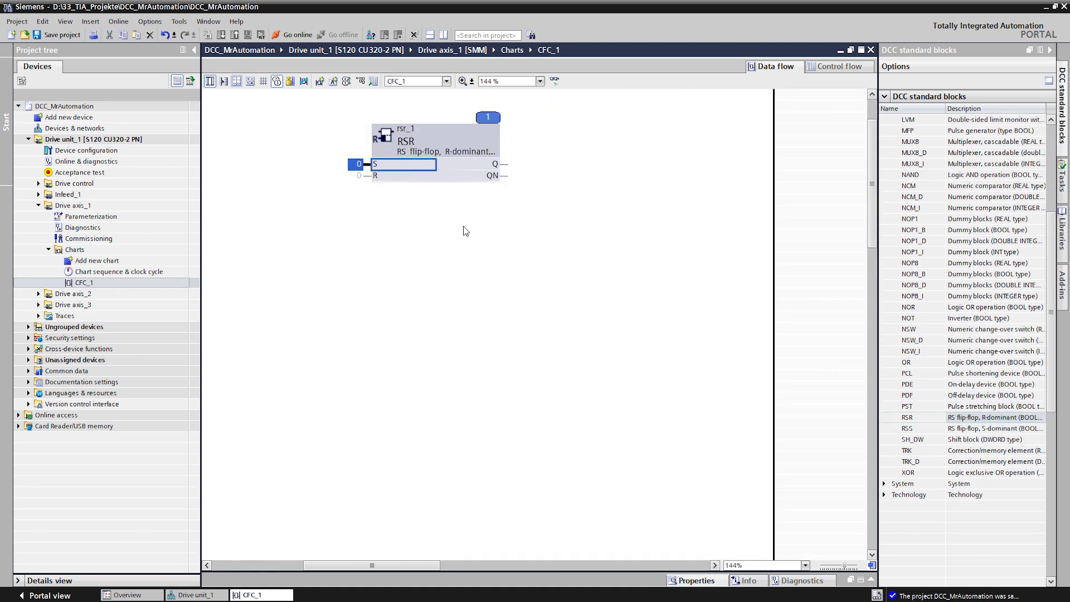
pyautogui.click(686, 586)
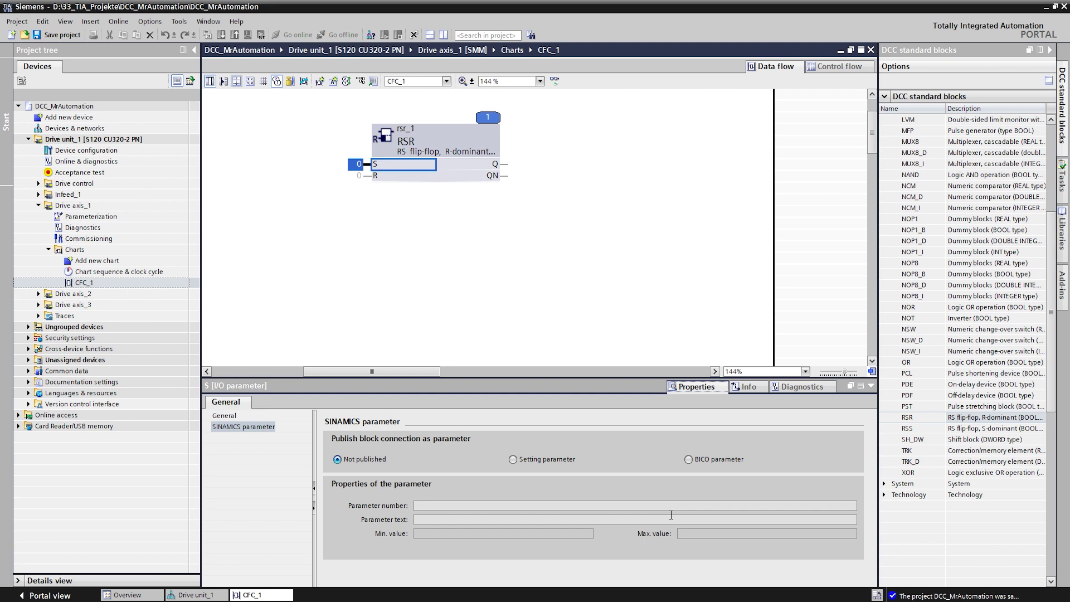
pyautogui.click(696, 463)
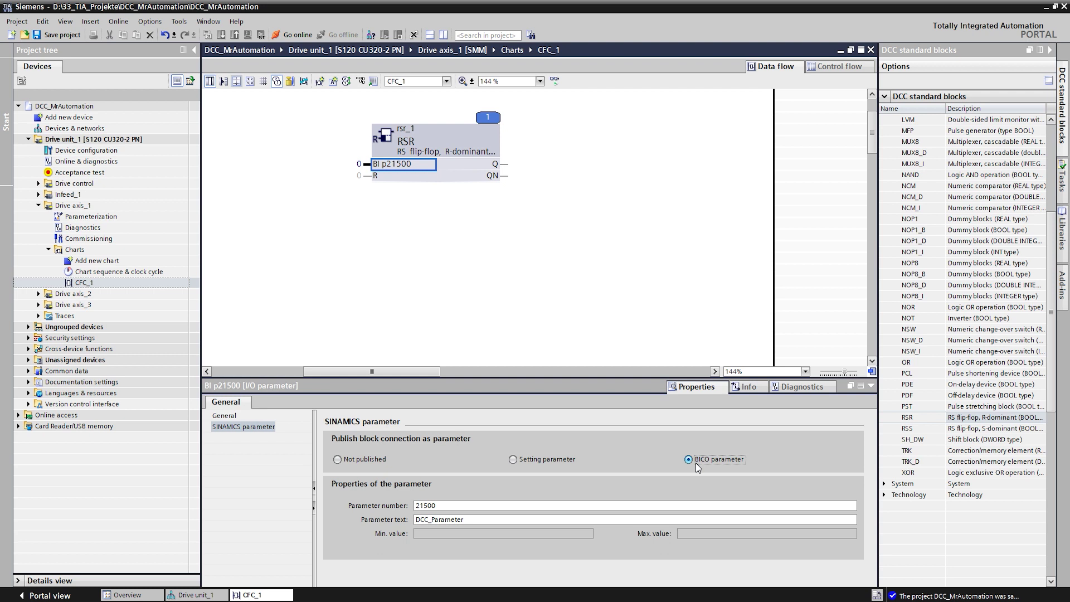
pyautogui.click(477, 506)
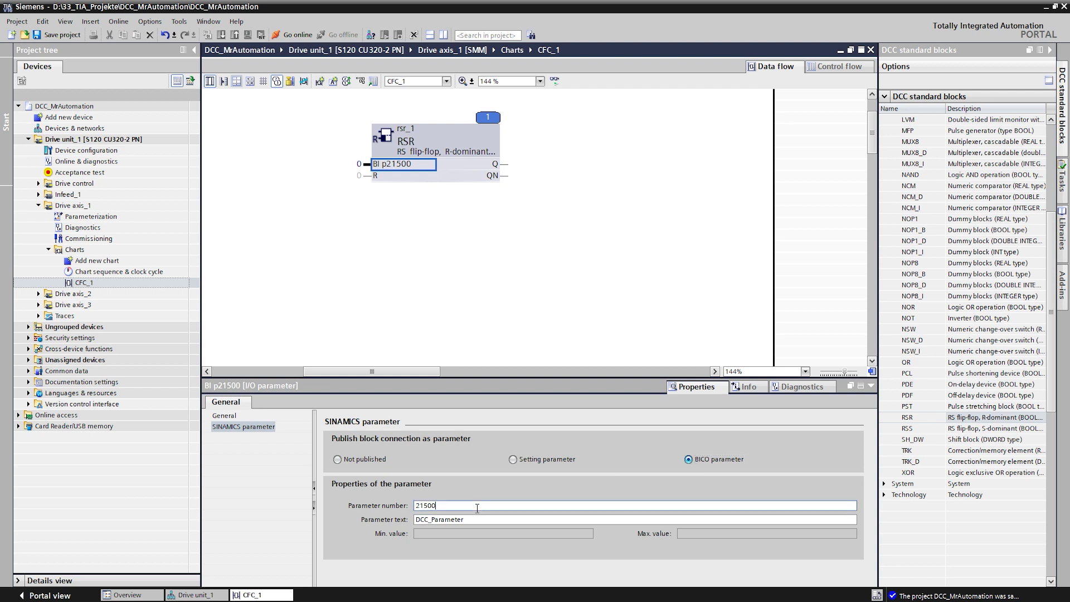
pyautogui.press('BackSpace')
pyautogui.write('1')
pyautogui.press('Tab')
pyautogui.write('BI:')
pyautogui.write(' Enable D')
pyautogui.write('rive ')
pyautogui.write('Command')
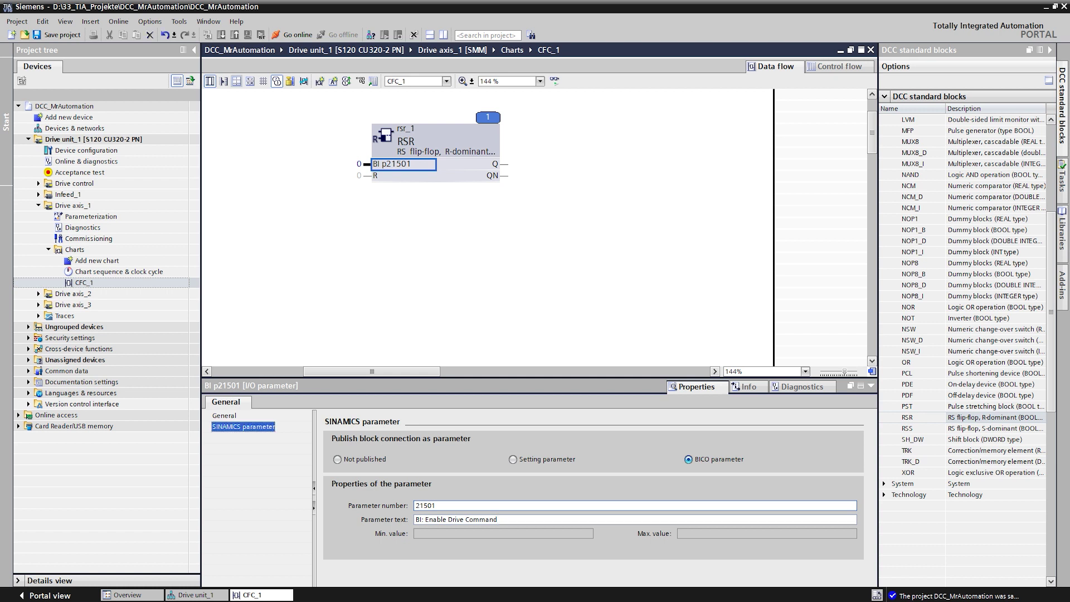
# Interconnect the RSR S input with Drive control digital input r722.0 (DI 0).
pyautogui.click(398, 167)
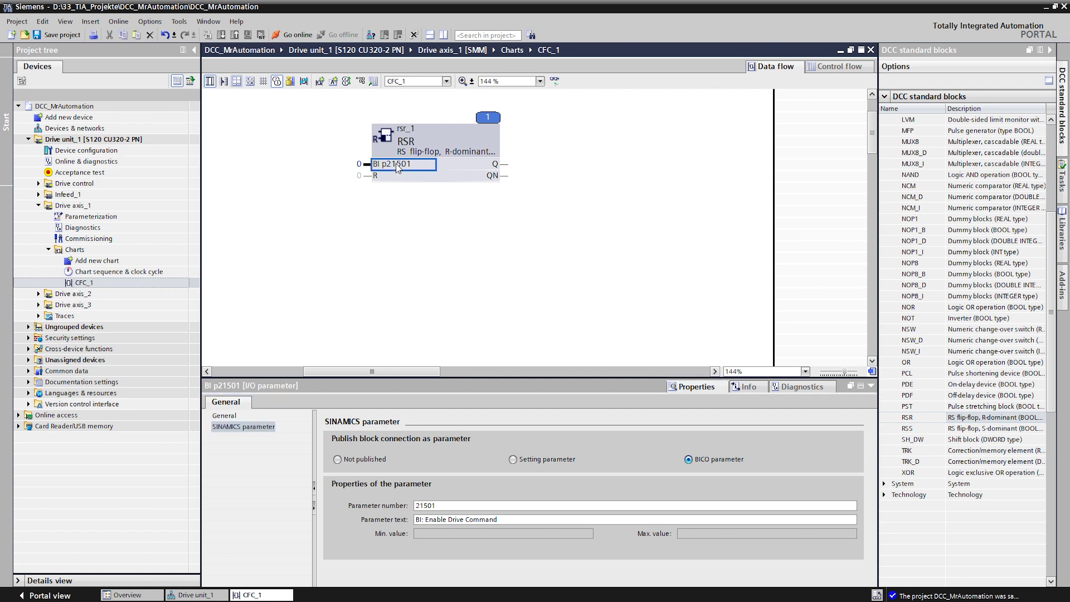
pyautogui.rightClick(398, 167)
pyautogui.click(424, 207)
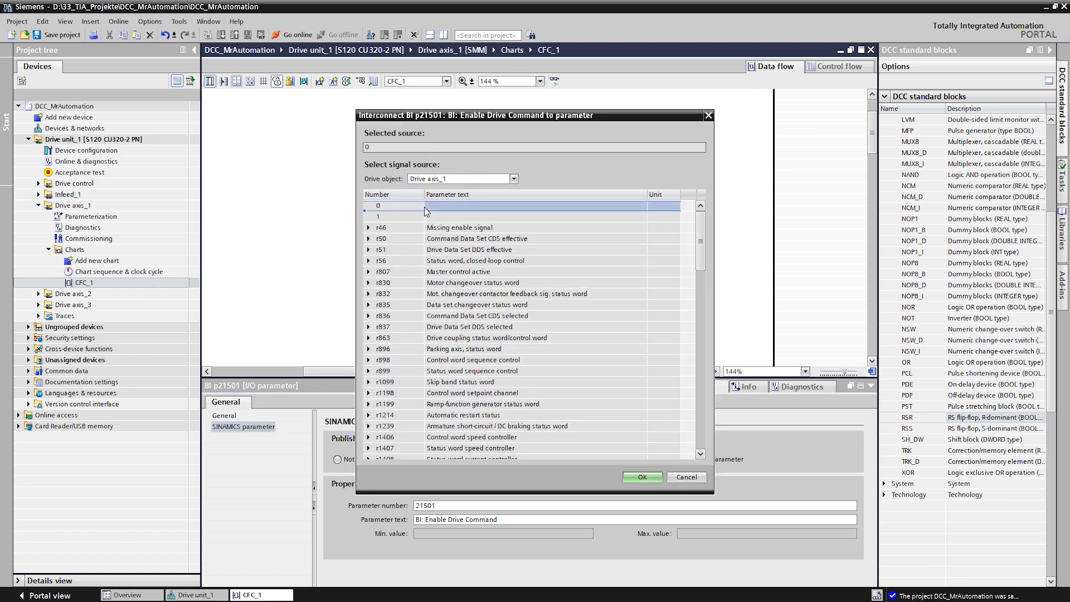
pyautogui.click(469, 178)
pyautogui.click(436, 214)
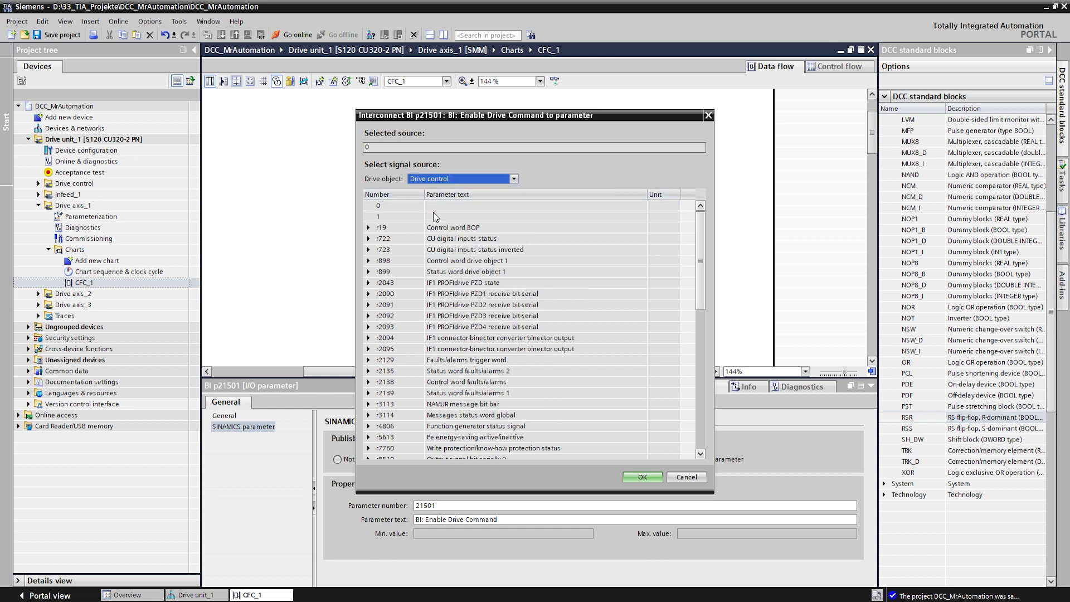
pyautogui.click(367, 238)
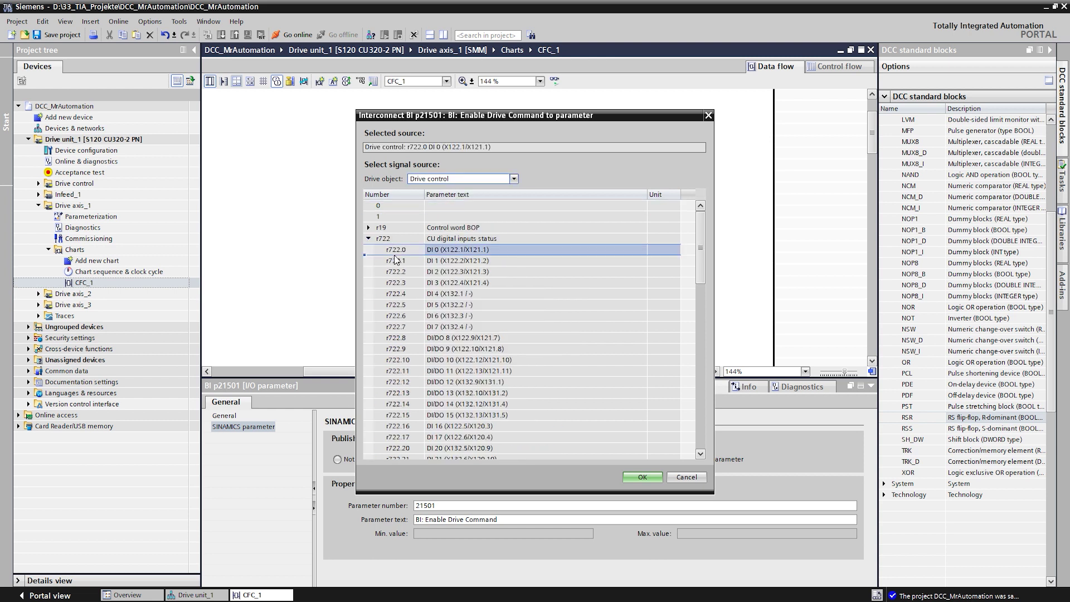
pyautogui.click(639, 477)
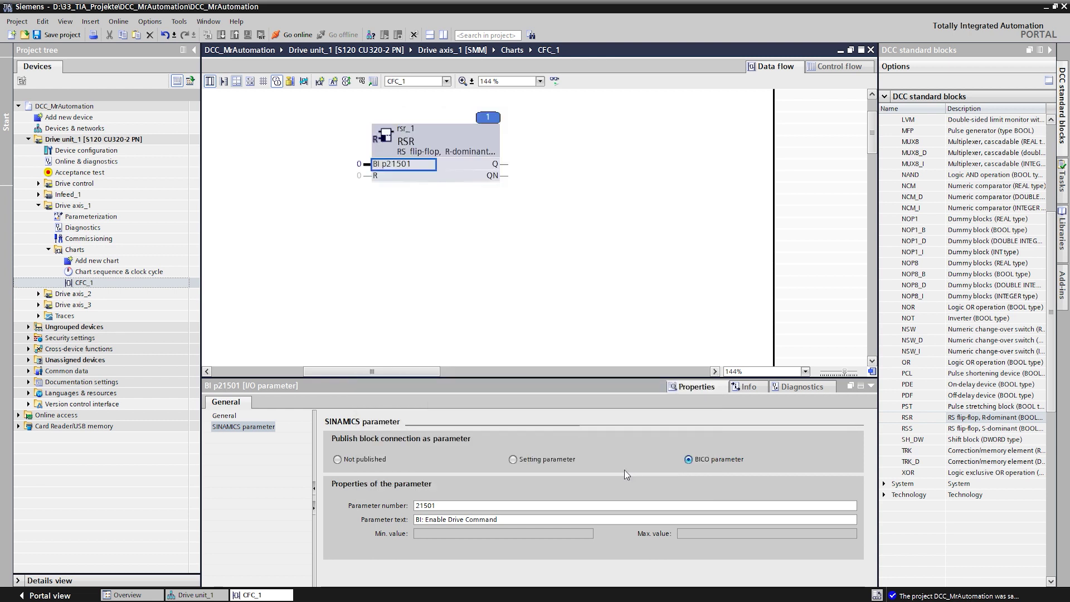
# Publish the RSR Q output as BICO parameter r21510 'BO: Enable Drive'.
pyautogui.click(480, 171)
pyautogui.click(688, 459)
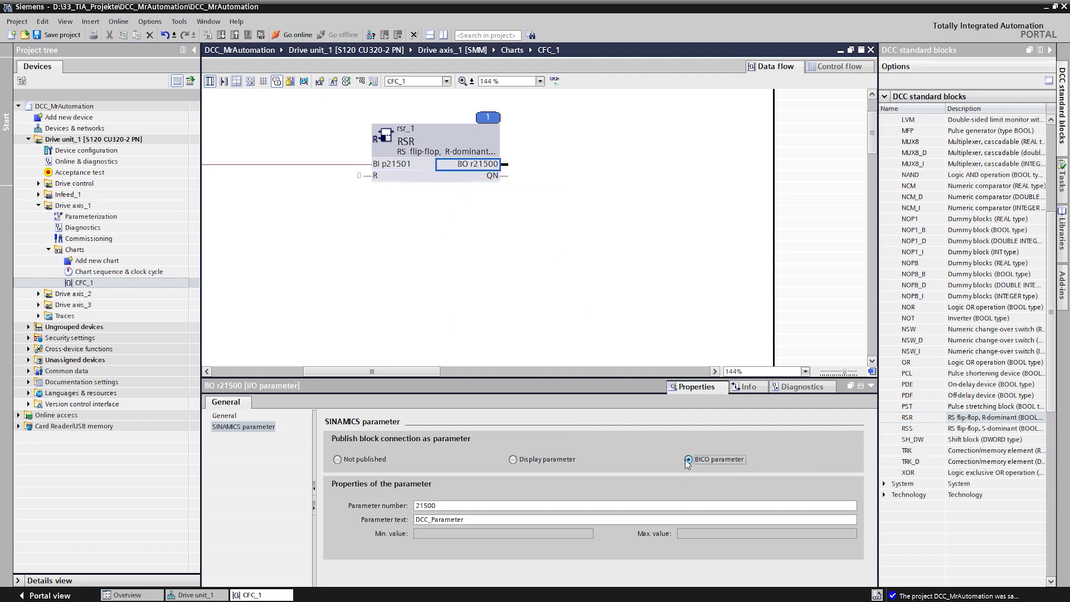
pyautogui.click(464, 505)
pyautogui.press('BackSpace')
pyautogui.press('BackSpace')
pyautogui.write('10')
pyautogui.press('Tab')
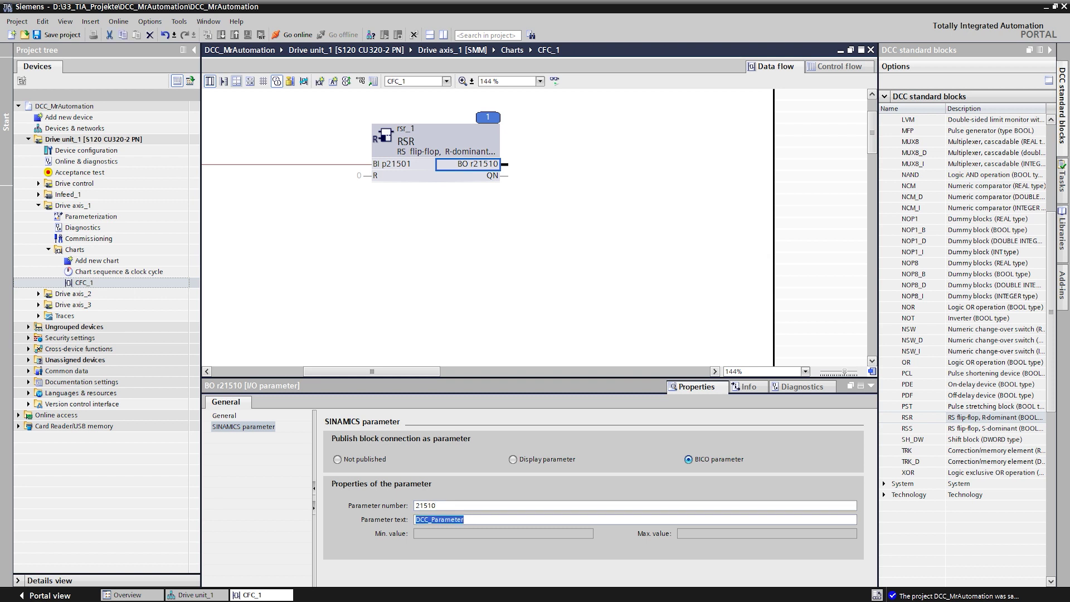
pyautogui.write('BO: Enab')
pyautogui.write('le D')
pyautogui.write('rive')
pyautogui.press('Return')
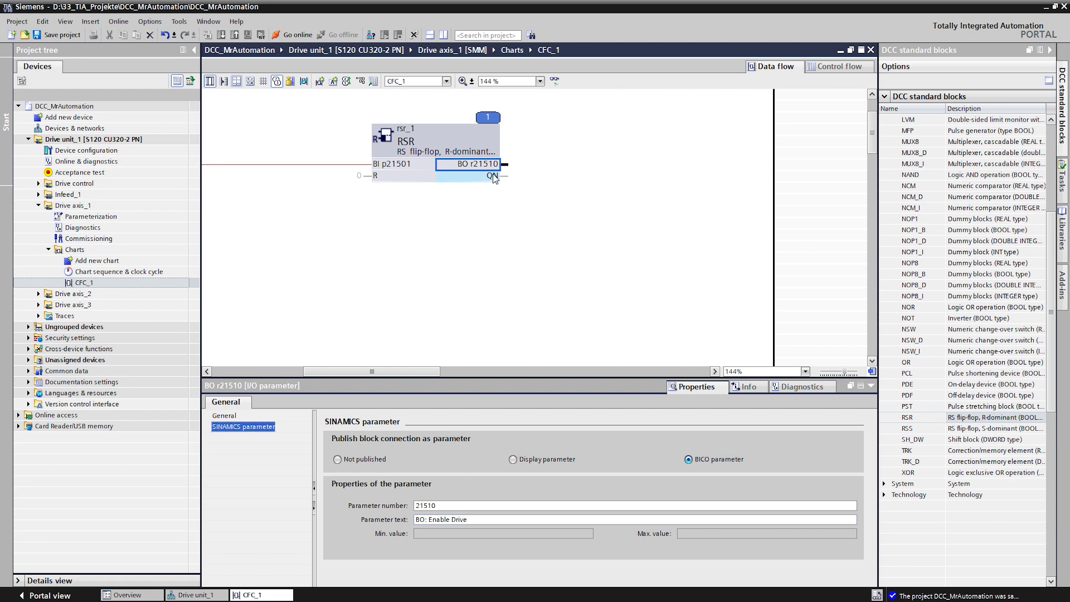
# Wire output r21510 to Drive axis_1's ON/OFF1 parameter p840[0].
pyautogui.rightClick(493, 167)
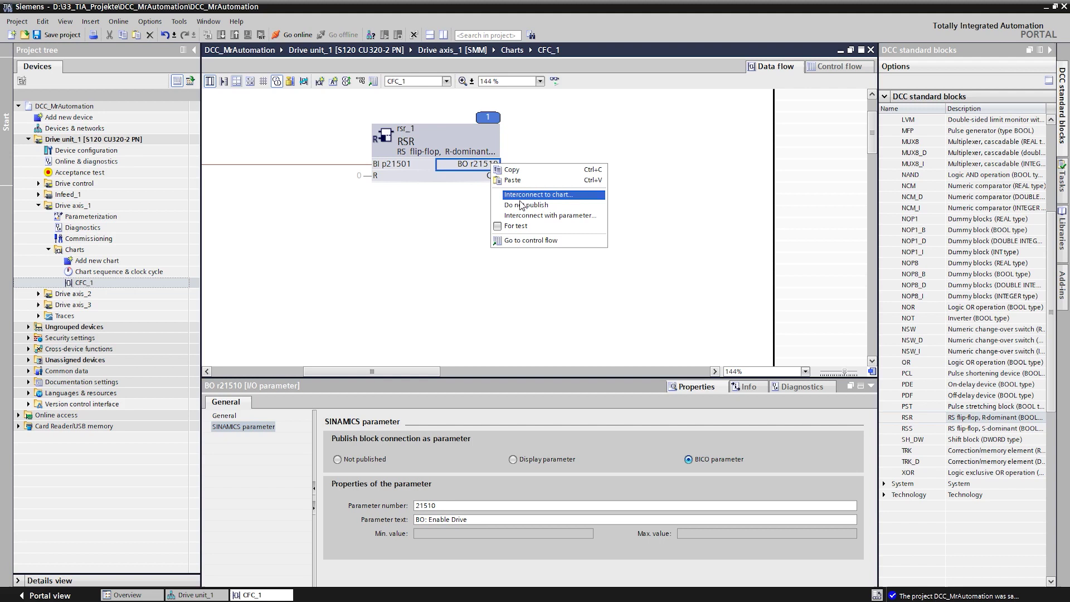
pyautogui.click(520, 215)
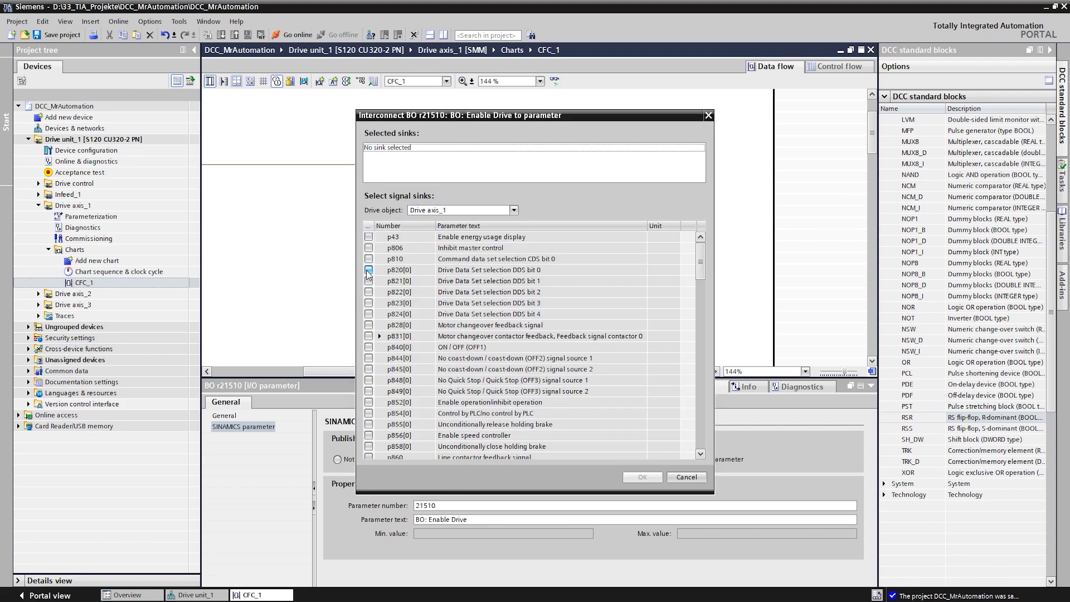
pyautogui.click(369, 347)
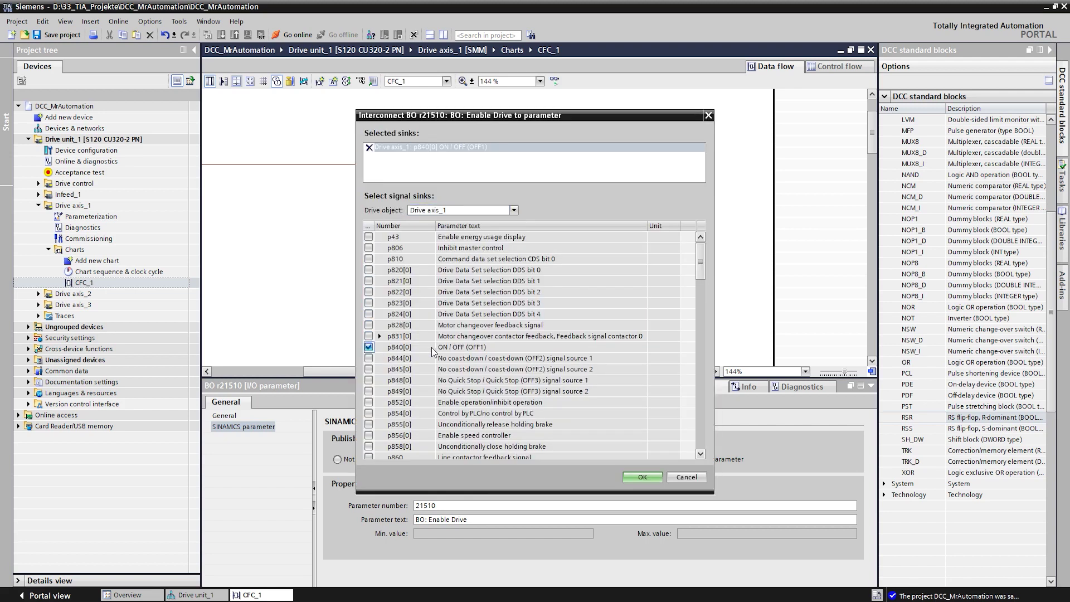
pyautogui.click(641, 477)
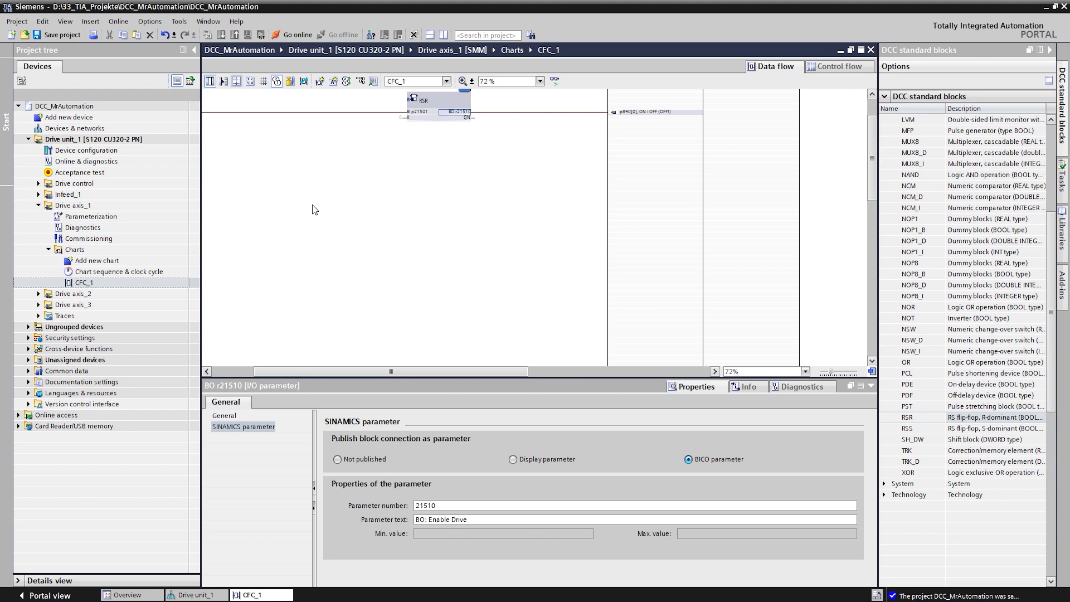
# Place a NOP1_B block and connect its input to Drive control r722.1 (DI 1).
pyautogui.click(914, 230)
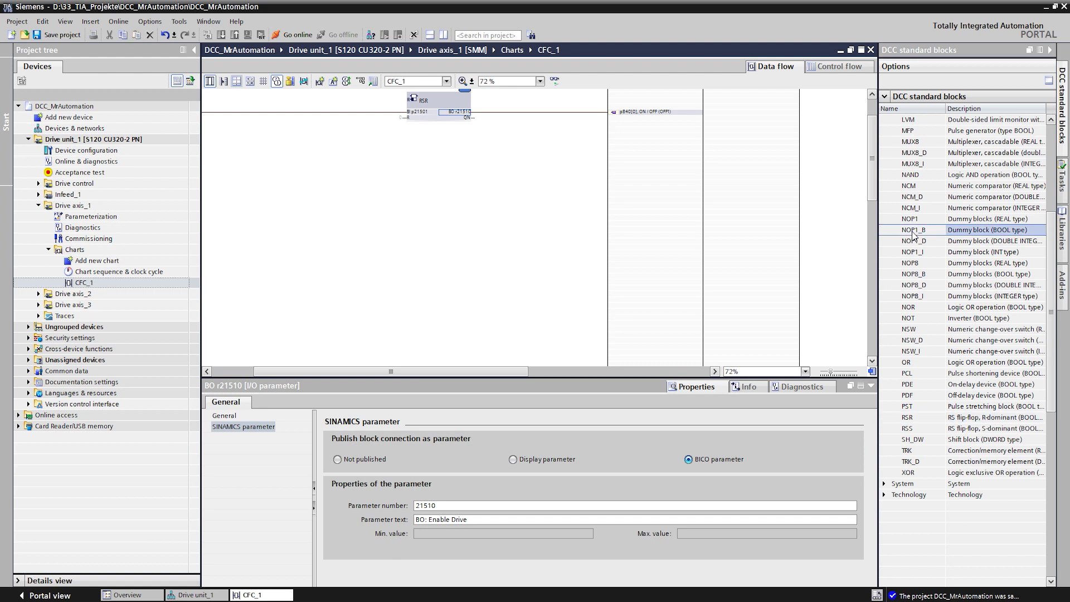
pyautogui.moveTo(913, 235); pyautogui.dragTo(339, 151)
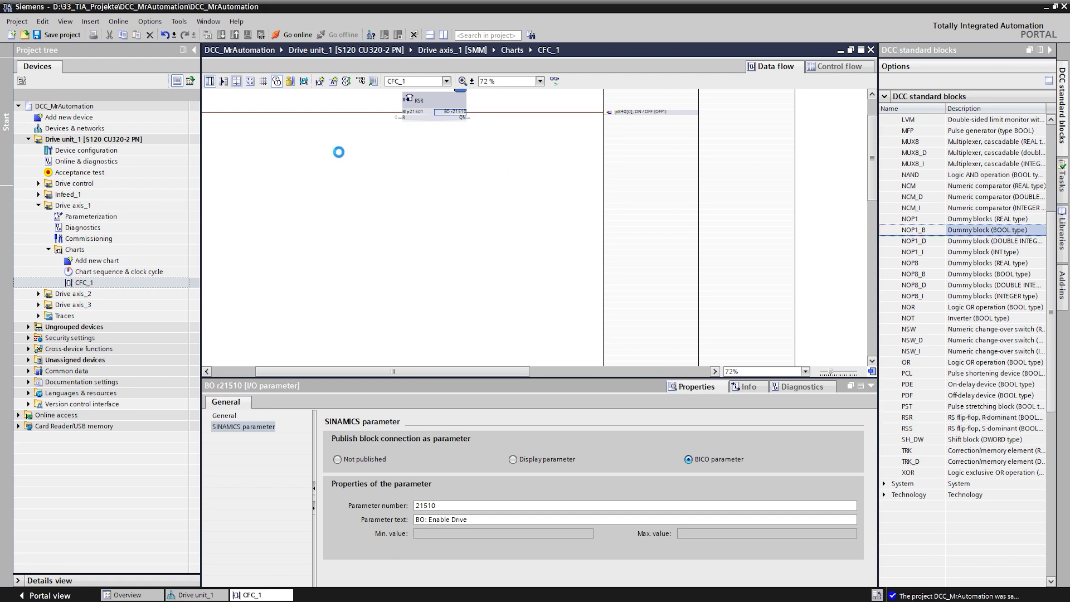
pyautogui.keyDown('ctrl'); pyautogui.scroll(3, 331, 178); pyautogui.keyUp('ctrl')
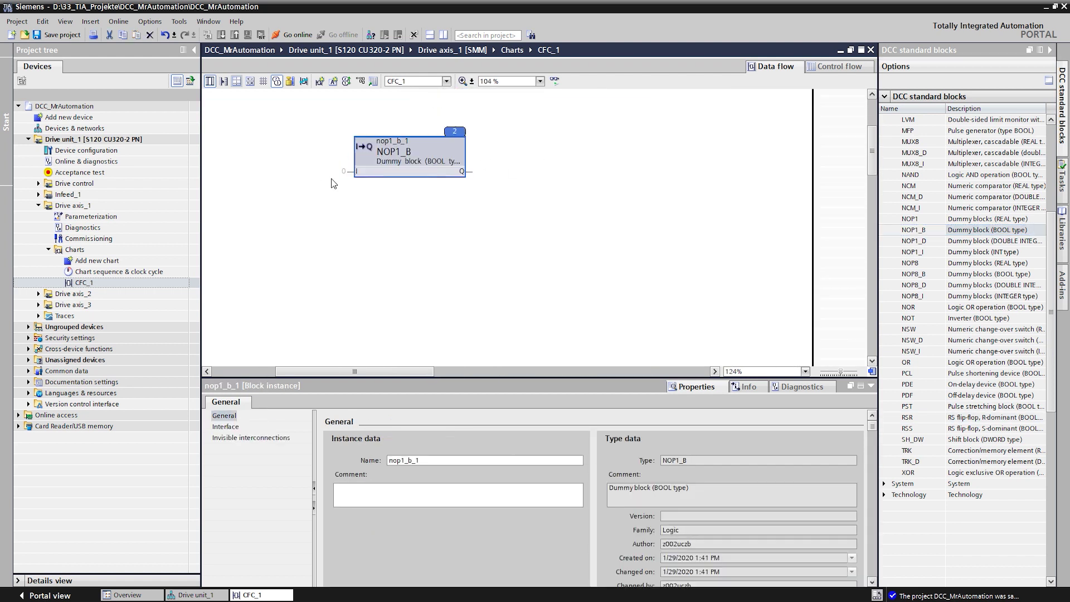
pyautogui.rightClick(385, 173)
pyautogui.click(402, 223)
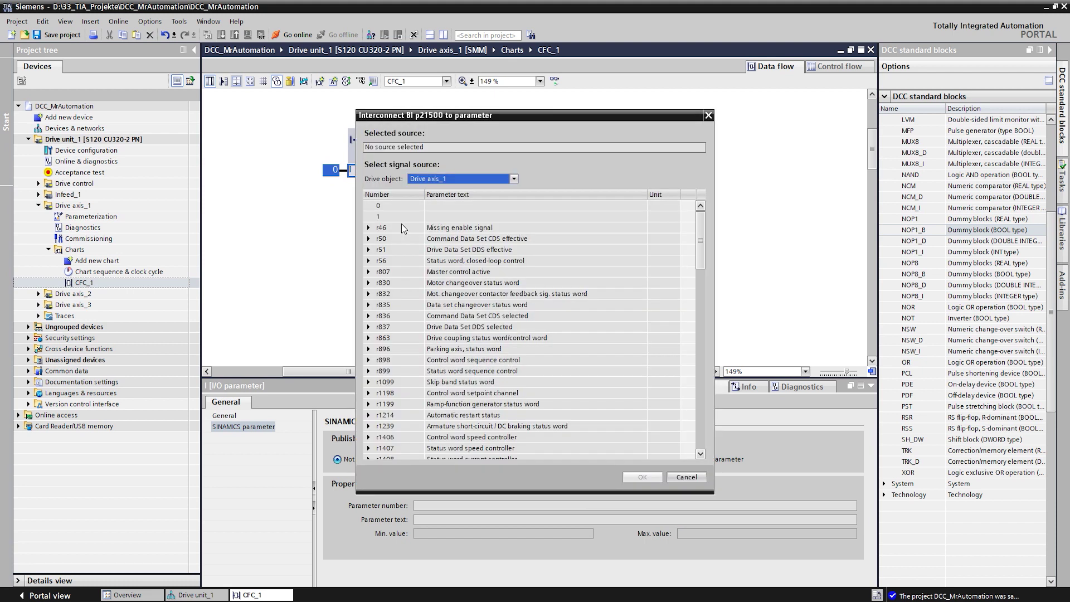
pyautogui.click(464, 180)
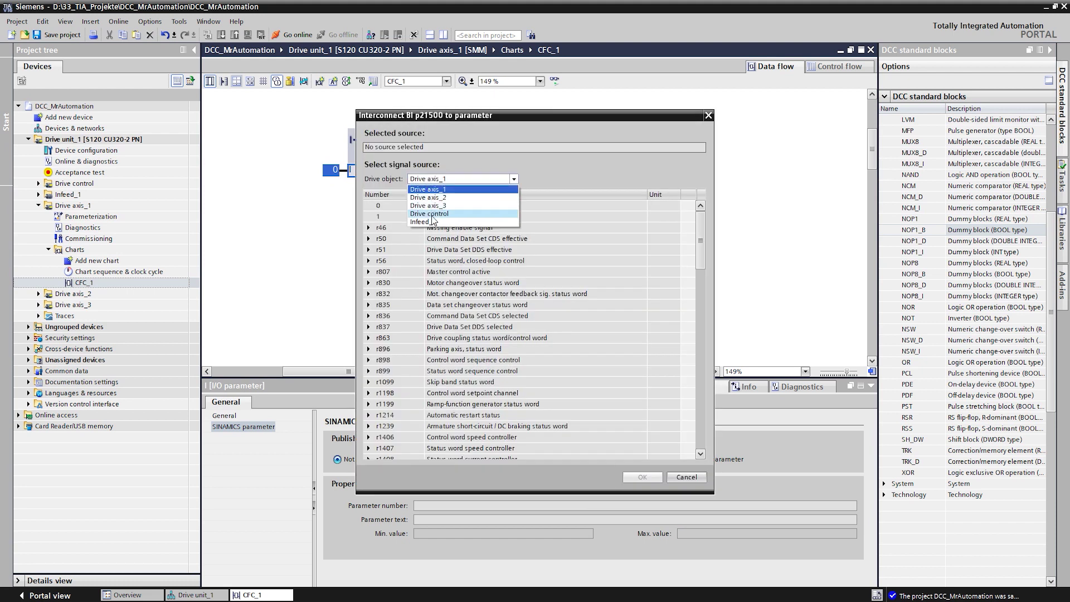
pyautogui.click(433, 215)
pyautogui.click(368, 238)
pyautogui.click(387, 260)
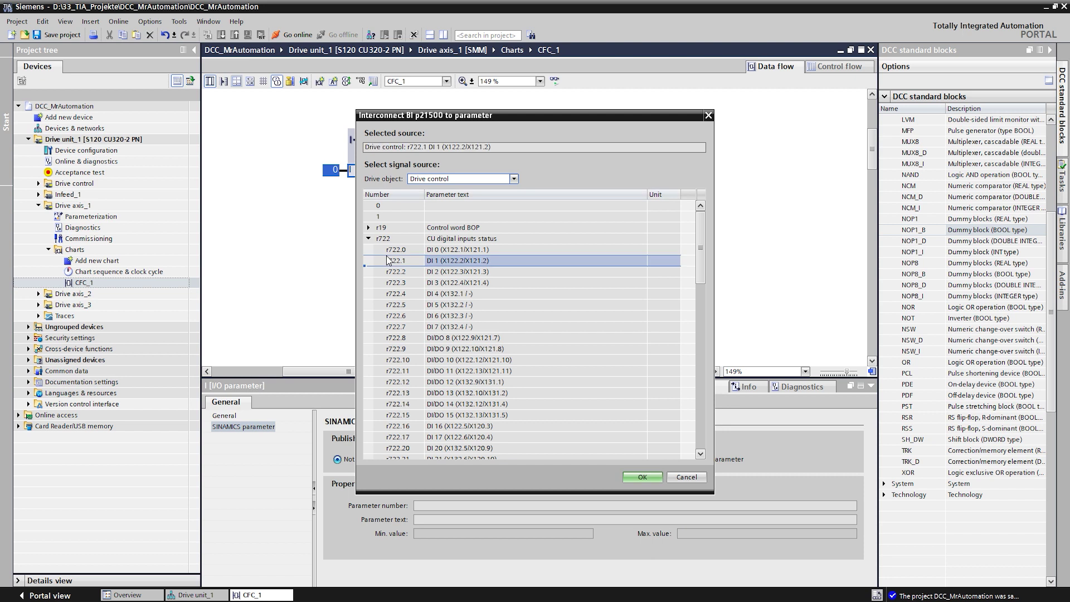
pyautogui.click(638, 478)
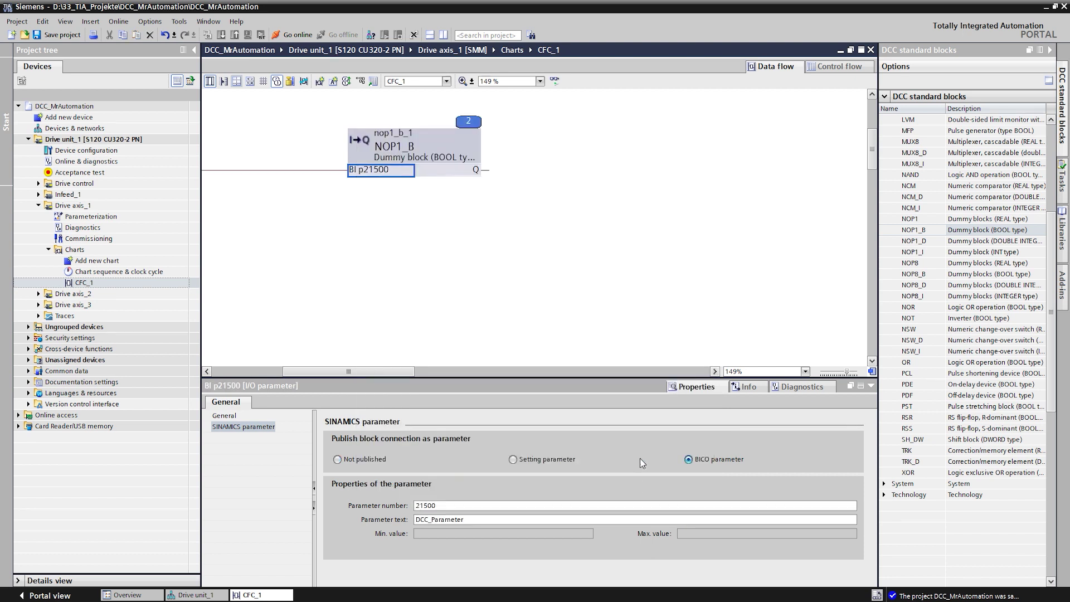
# Publish the NOP1_B input as BICO p21502 'BI: Disable / Acknowledge Command'.
pyautogui.click(464, 505)
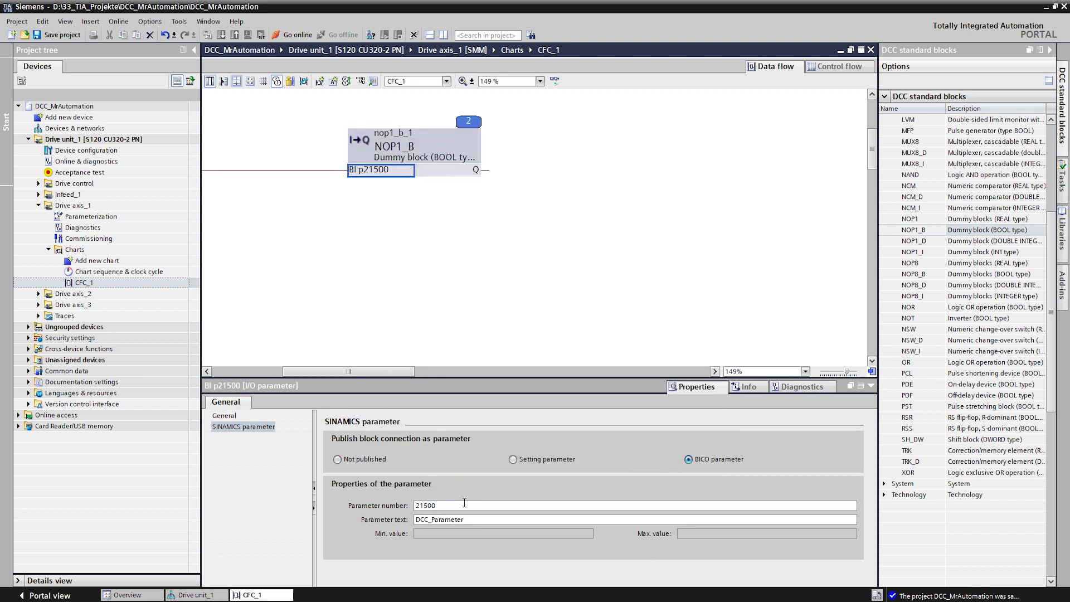
pyautogui.press('BackSpace')
pyautogui.write('2')
pyautogui.press('Tab')
pyautogui.write('BI: ')
pyautogui.write('Disable / A')
pyautogui.write('cknowl')
pyautogui.write('edge Command')
pyautogui.press('Return')
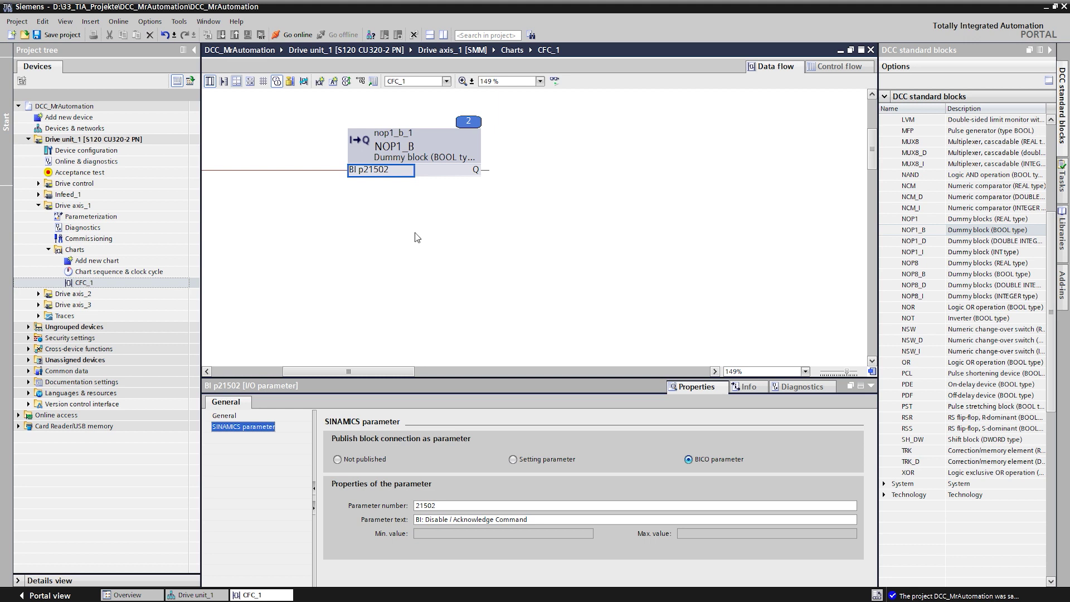
pyautogui.click(440, 170)
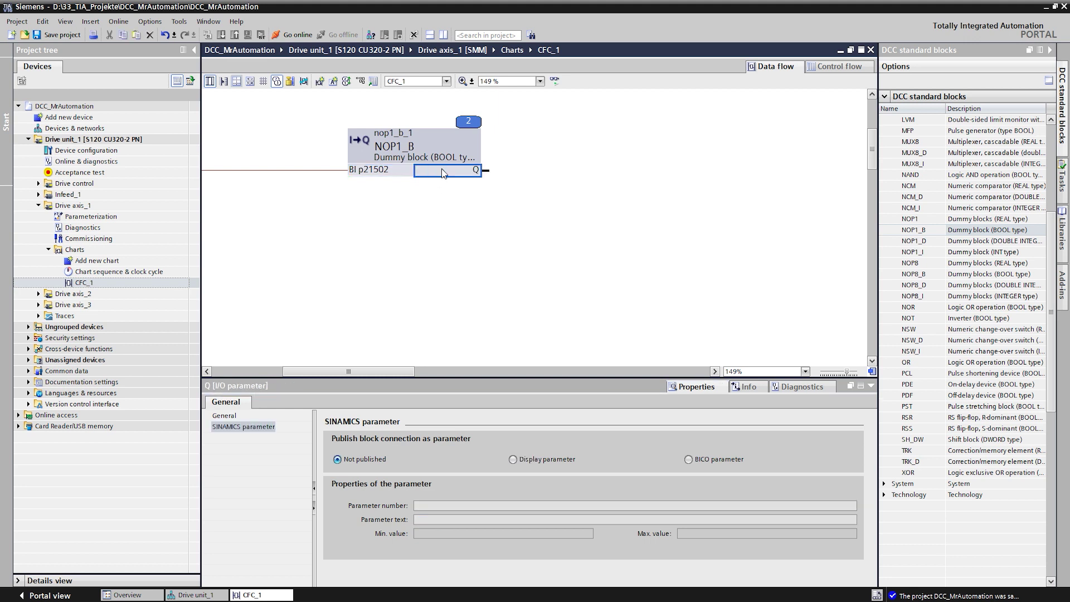
# Wire nop1_b_1's output to Drive axis_1's p2103[0], 1st acknowledge faults.
pyautogui.rightClick(442, 168)
pyautogui.click(462, 221)
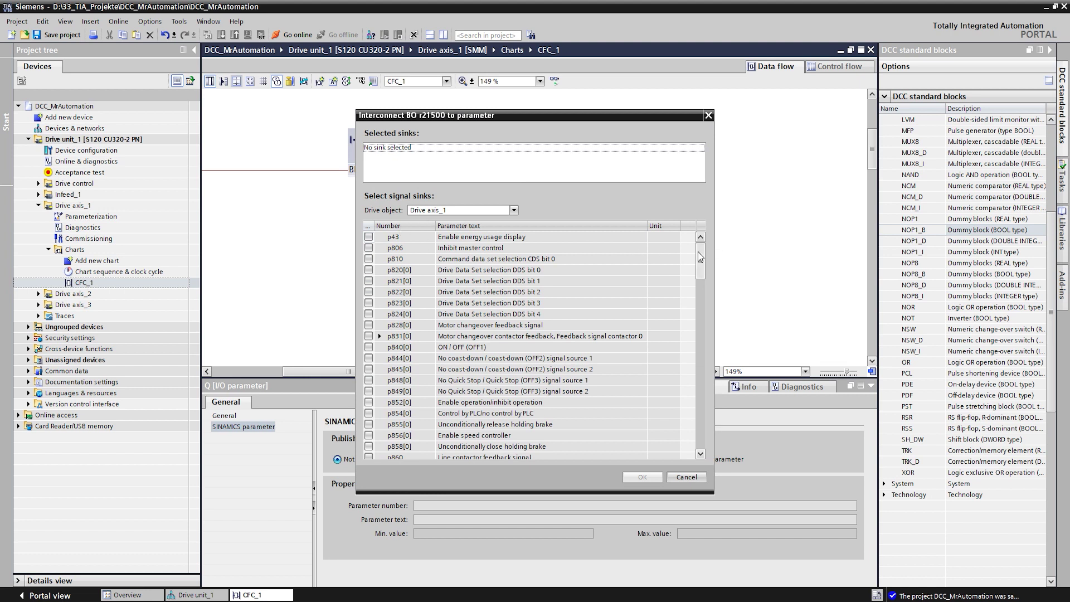
pyautogui.moveTo(699, 257); pyautogui.dragTo(699, 366)
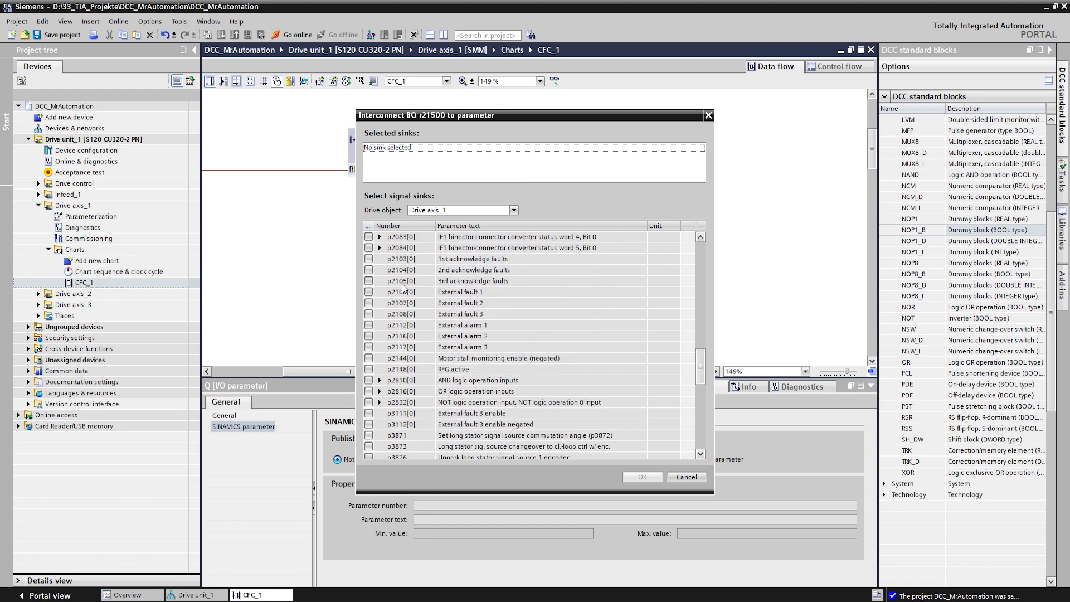
pyautogui.click(369, 259)
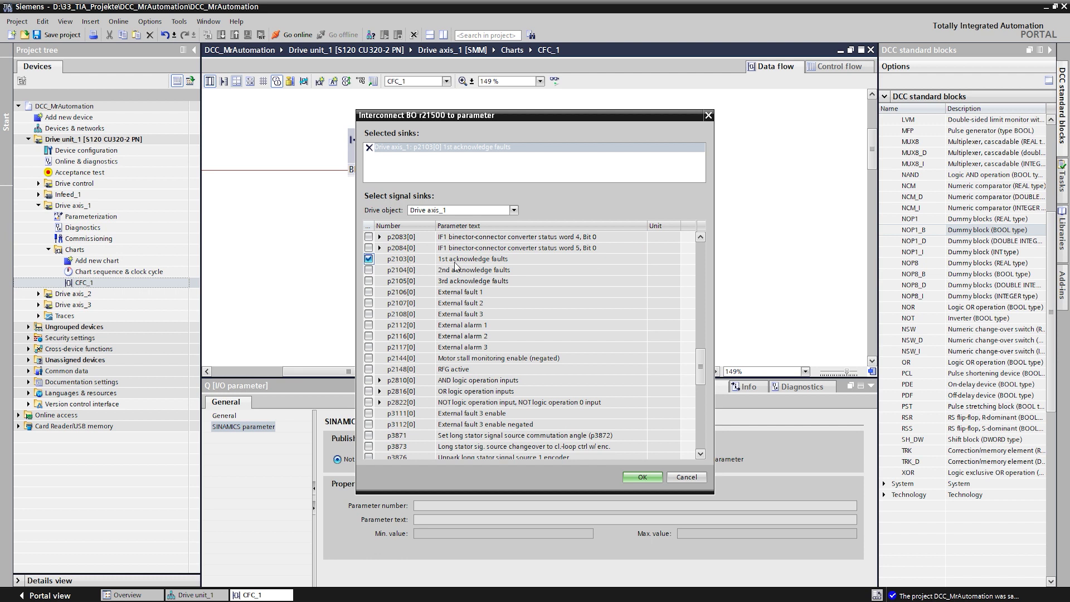
pyautogui.click(640, 478)
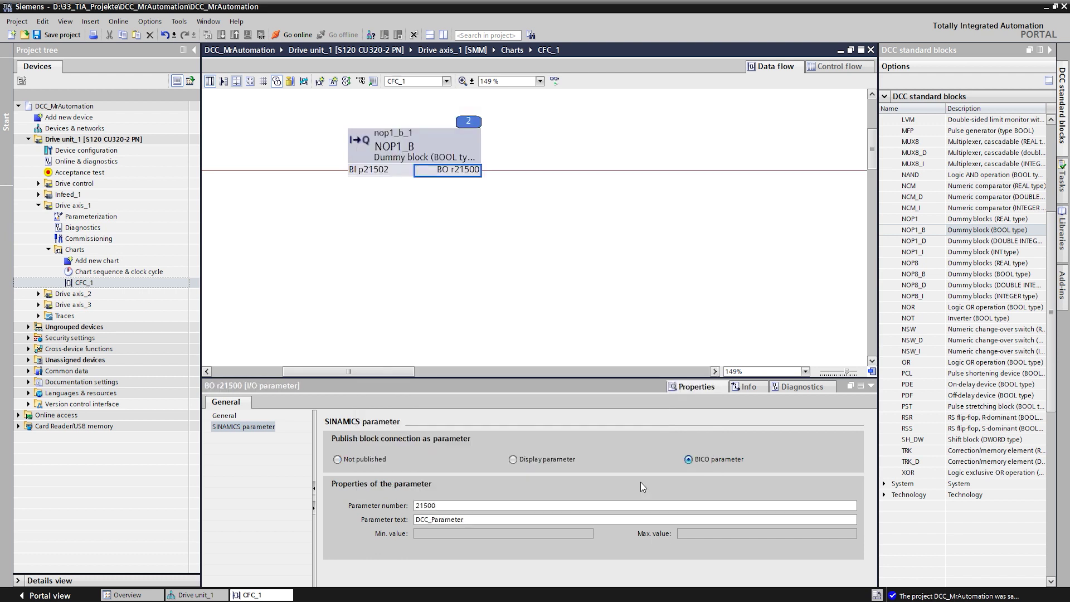
pyautogui.keyDown('ctrl'); pyautogui.scroll(-1, 436, 190); pyautogui.keyUp('ctrl')
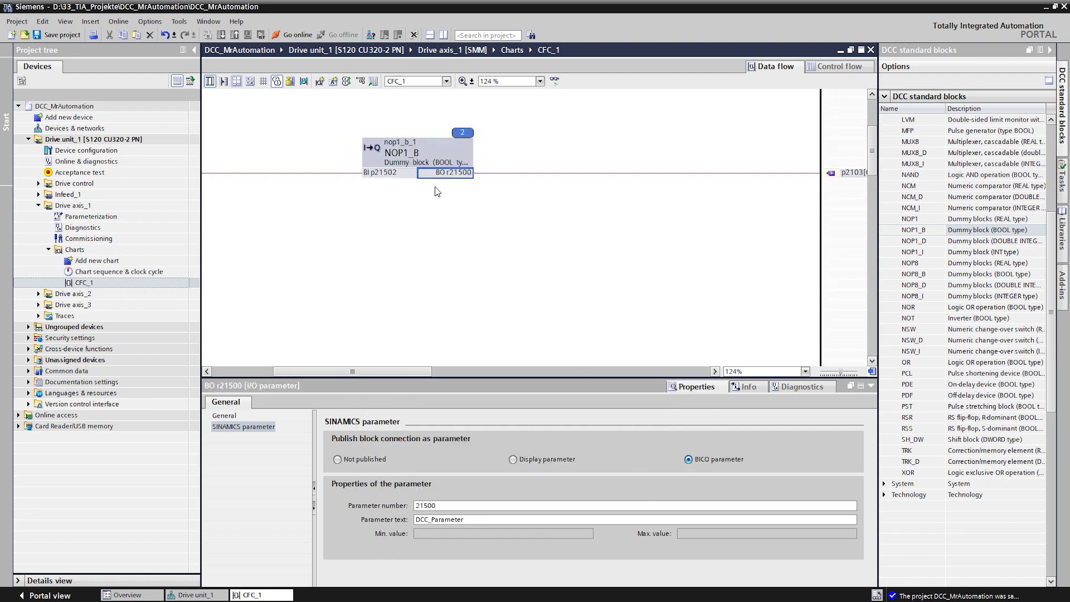
pyautogui.scroll(3, 435, 190)
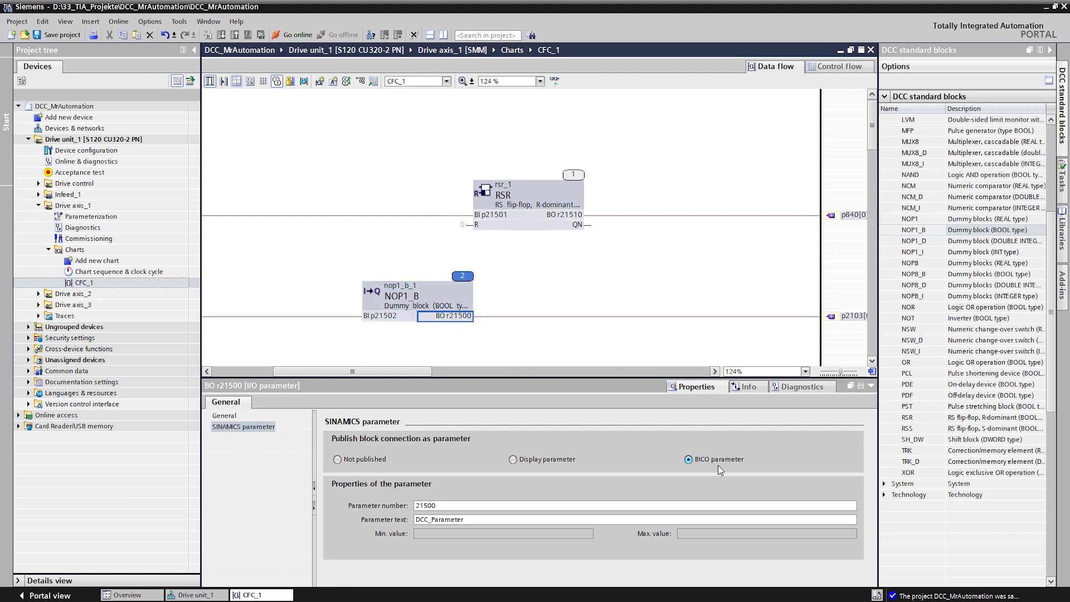
# Renumber the NOP1_B output to r21511 'BO: Acknowledge' and wire it to RSR's reset input.
pyautogui.click(440, 505)
pyautogui.write('215')
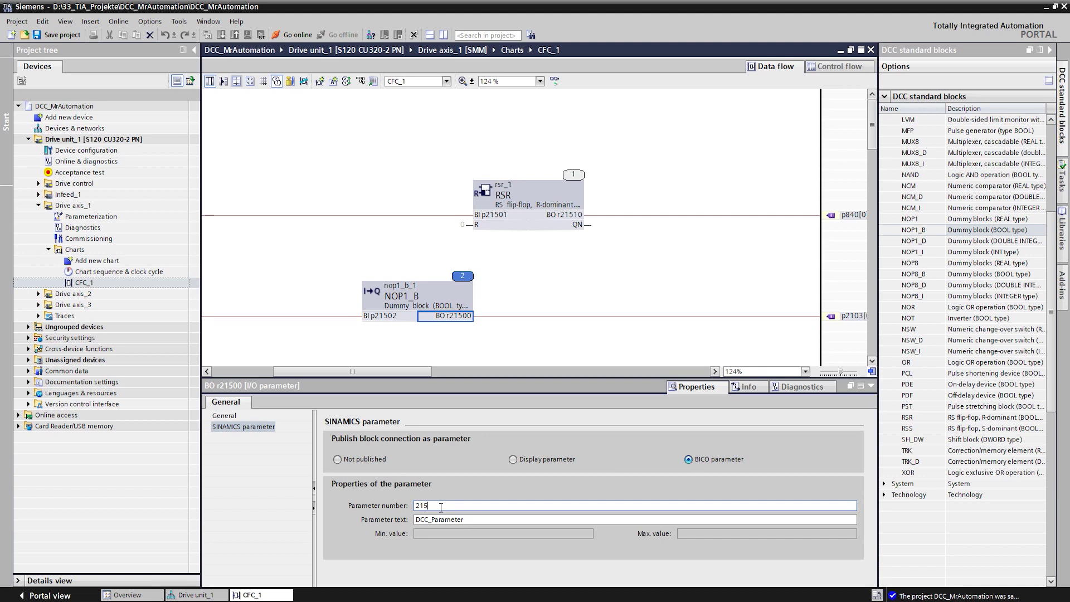
pyautogui.write('11')
pyautogui.press('Tab')
pyautogui.write('BO: ')
pyautogui.write('Acknow')
pyautogui.write('ledge')
pyautogui.press('Tab')
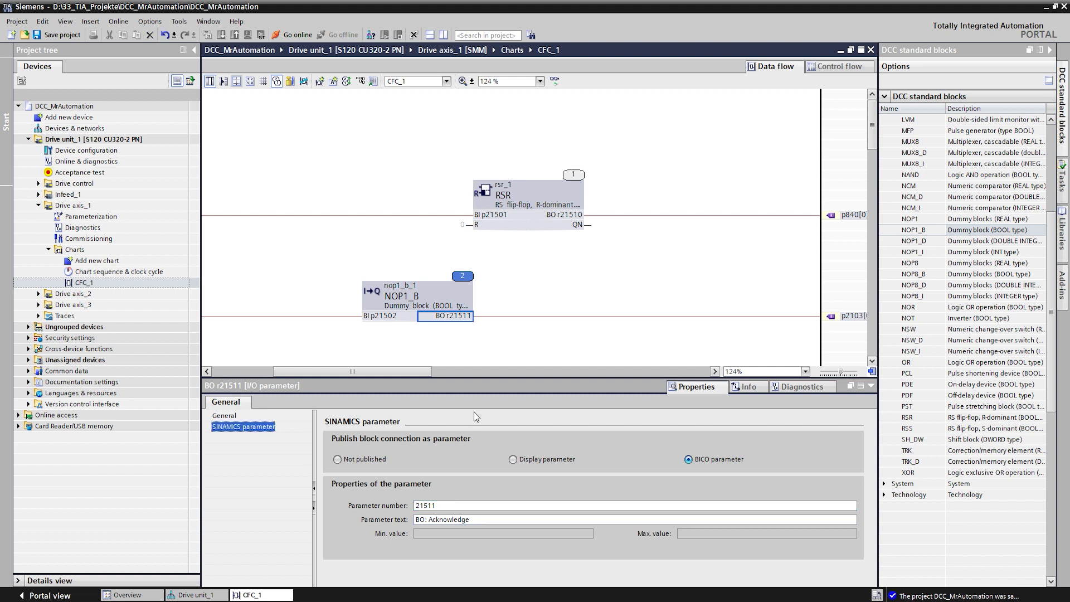
pyautogui.moveTo(460, 318); pyautogui.dragTo(486, 236)
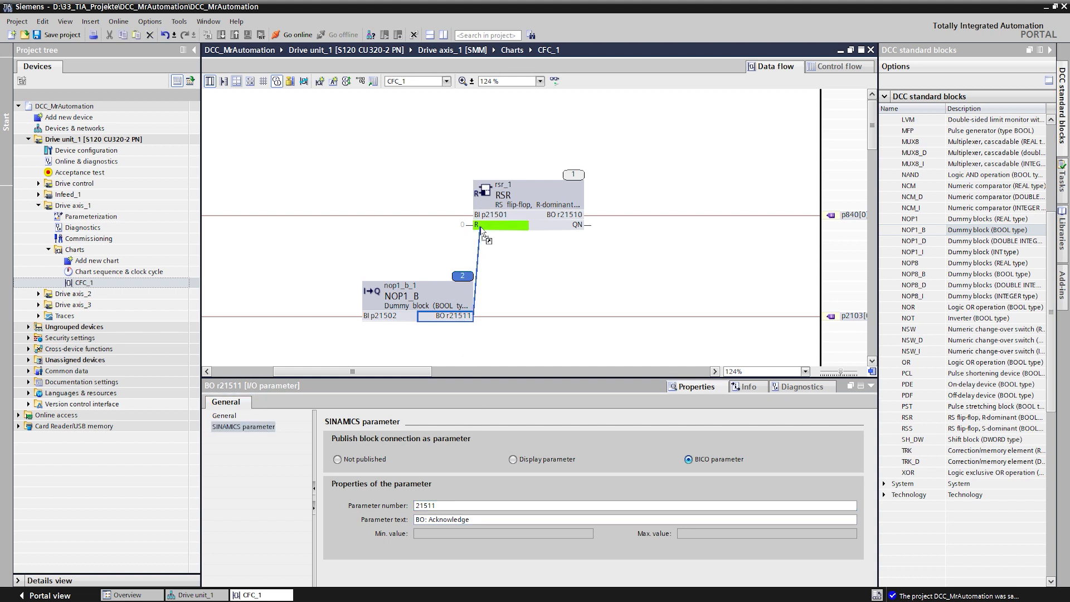
pyautogui.click(332, 250)
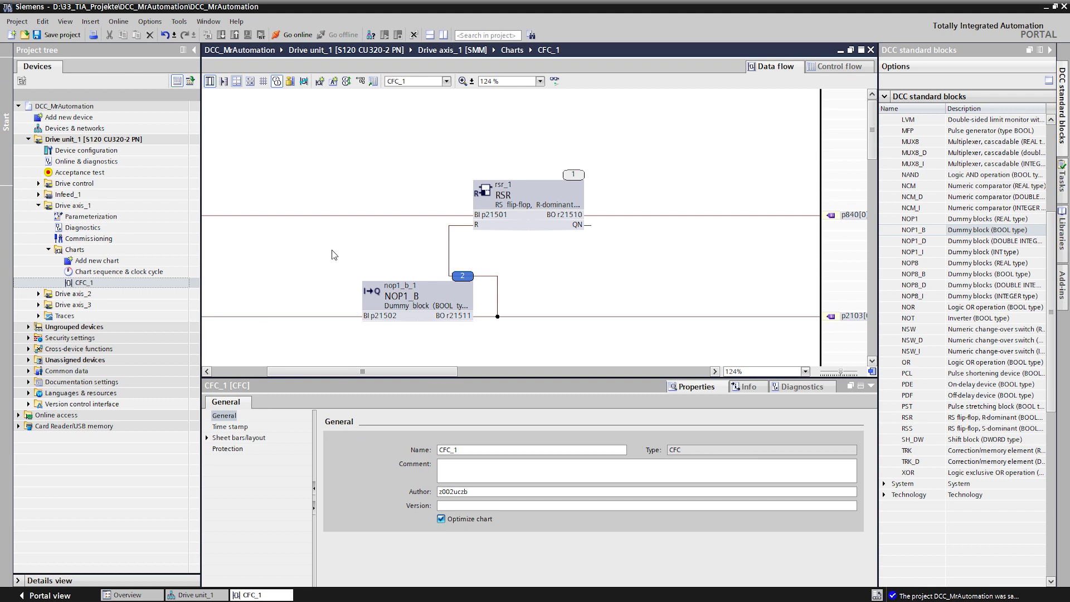
pyautogui.scroll(-2, 333, 249)
pyautogui.scroll(-1, 327, 338)
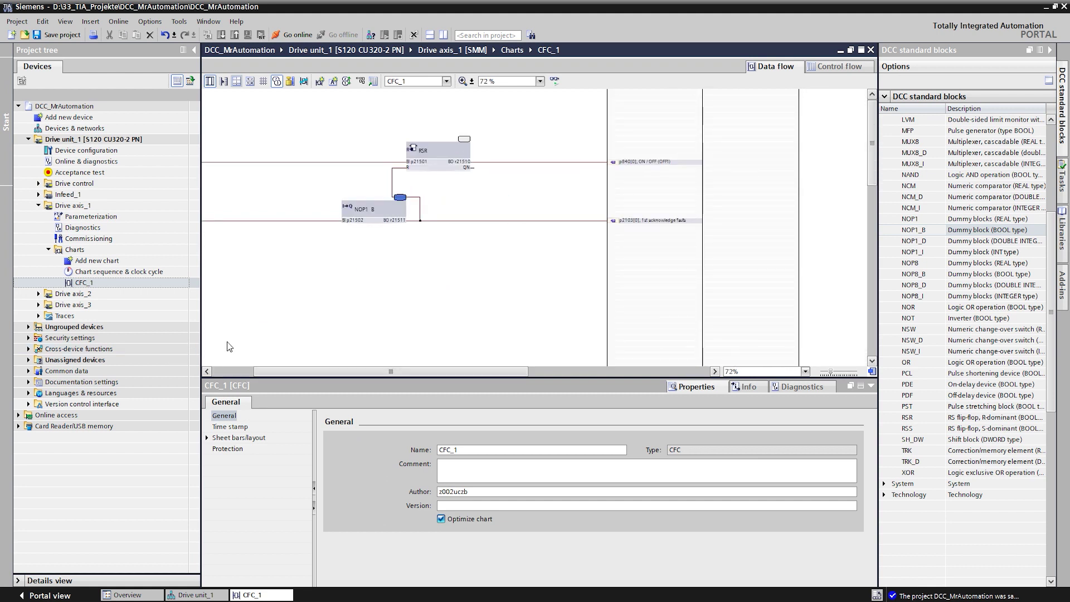
pyautogui.moveTo(265, 373); pyautogui.dragTo(224, 373)
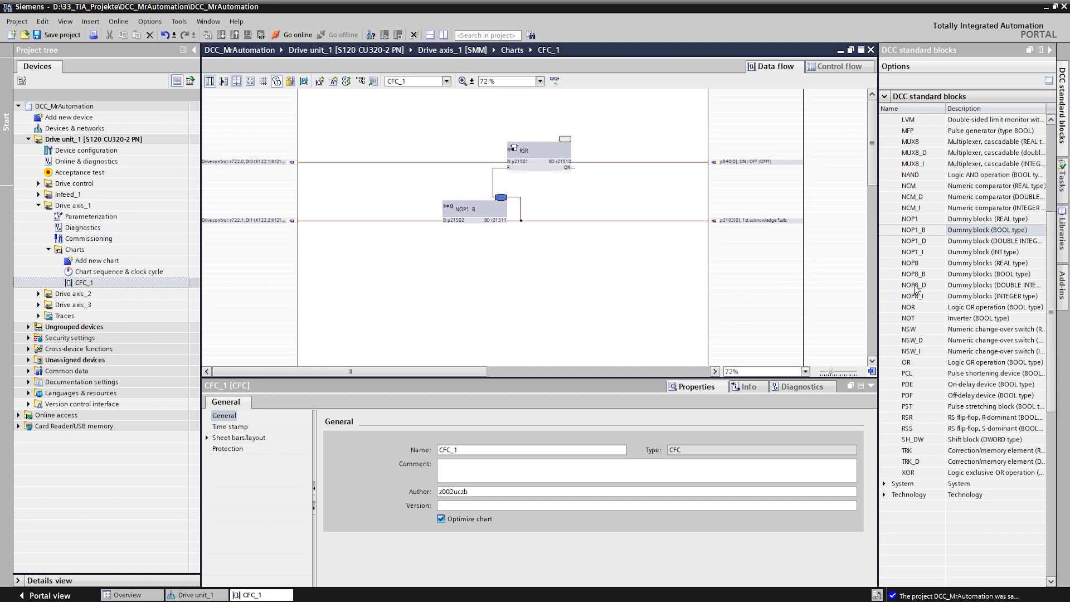
# Add an NSW switch and publish X1 as setting parameter p21505 'Speed Setpoint 1', limits -6000 to 6000.
pyautogui.moveTo(922, 330); pyautogui.dragTo(494, 284)
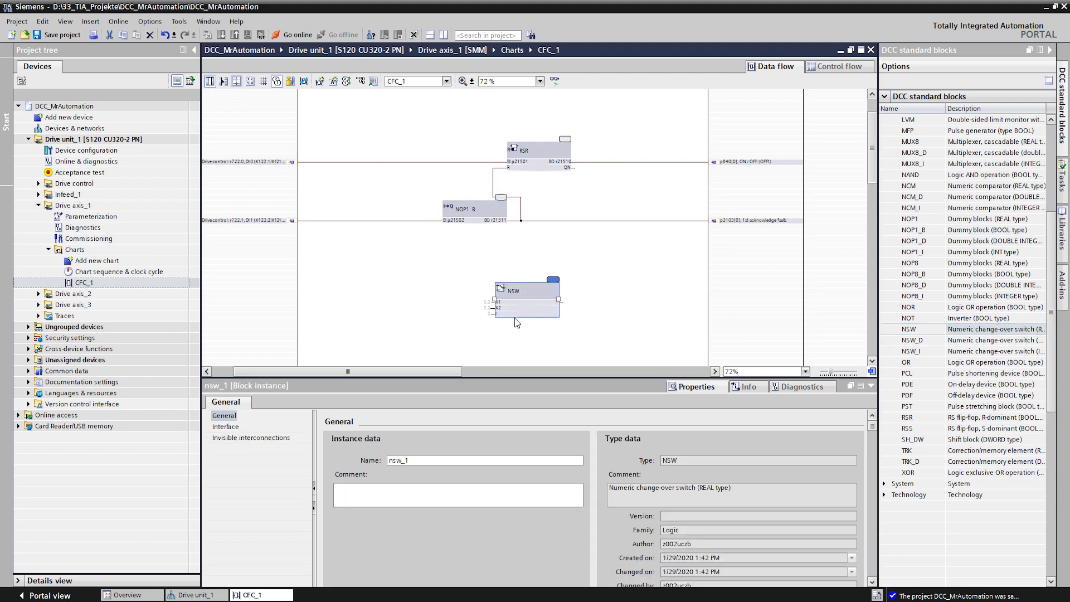
pyautogui.scroll(2, 515, 318)
pyautogui.scroll(1, 516, 321)
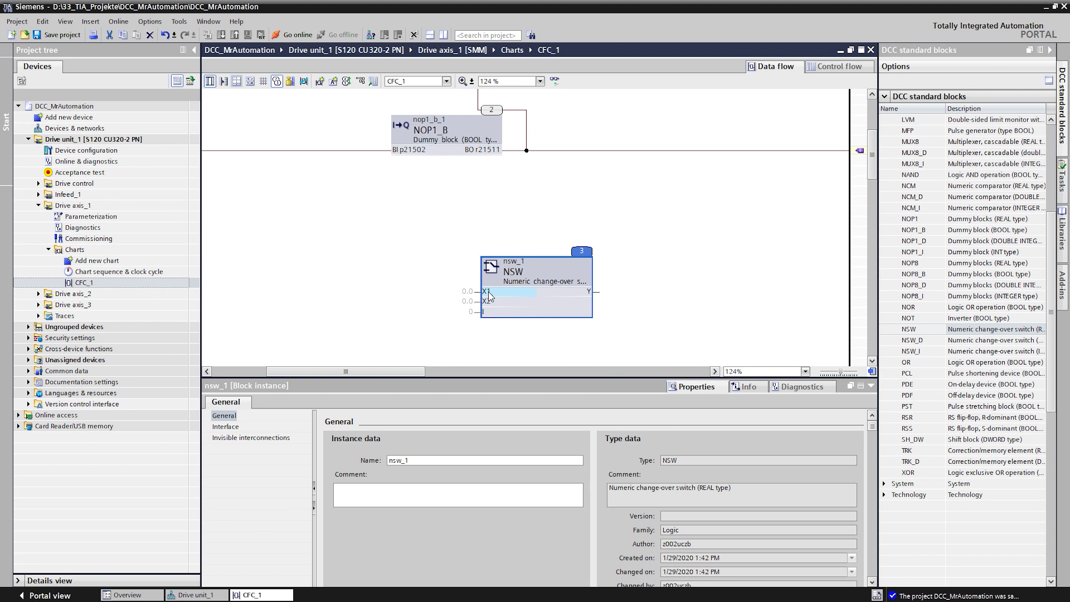
pyautogui.click(488, 292)
pyautogui.click(513, 458)
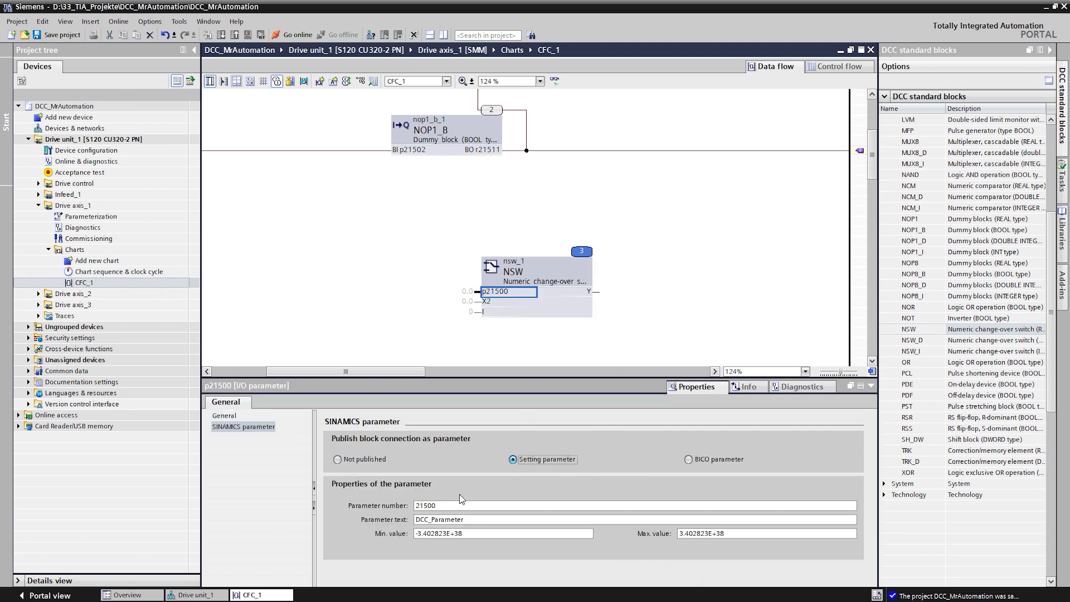
pyautogui.click(452, 506)
pyautogui.press('BackSpace')
pyautogui.write('5')
pyautogui.press('Tab')
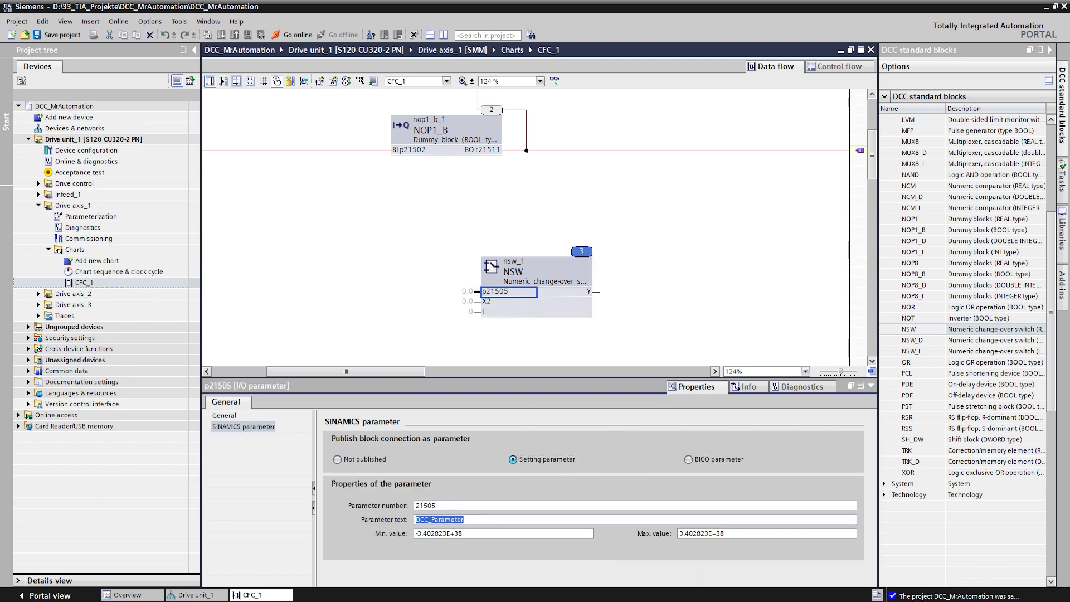
pyautogui.write('Speed')
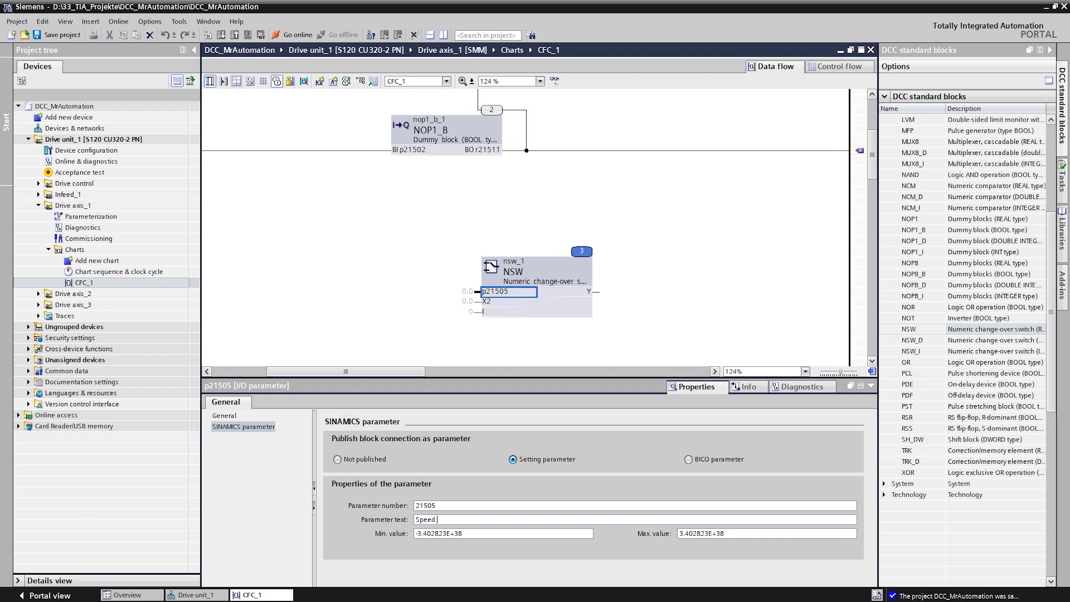
pyautogui.write(' Setpoint 1')
pyautogui.press('Tab')
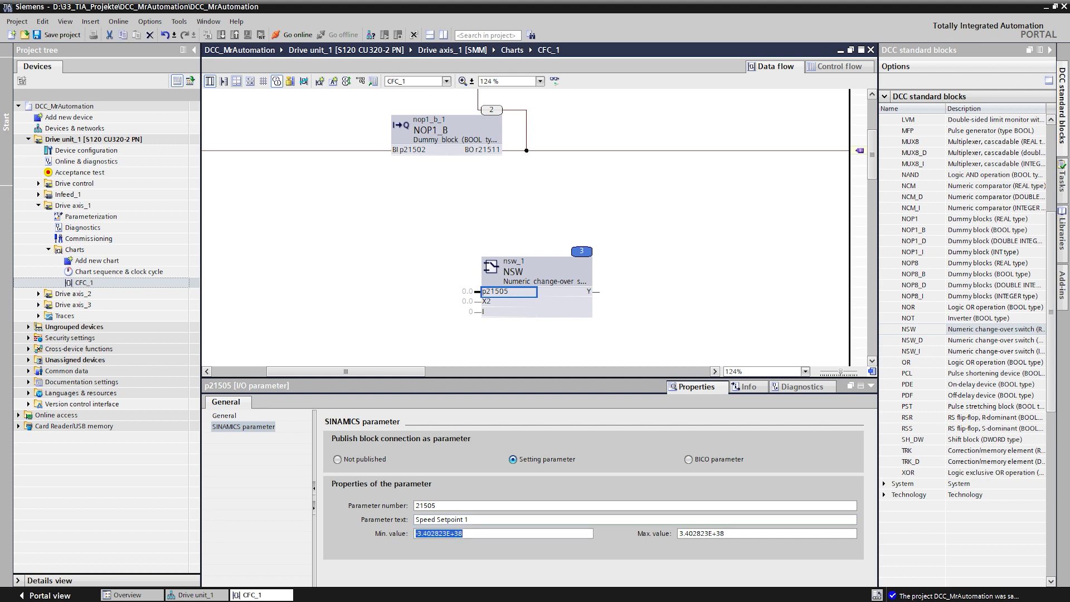
pyautogui.write('-6000')
pyautogui.press('Tab')
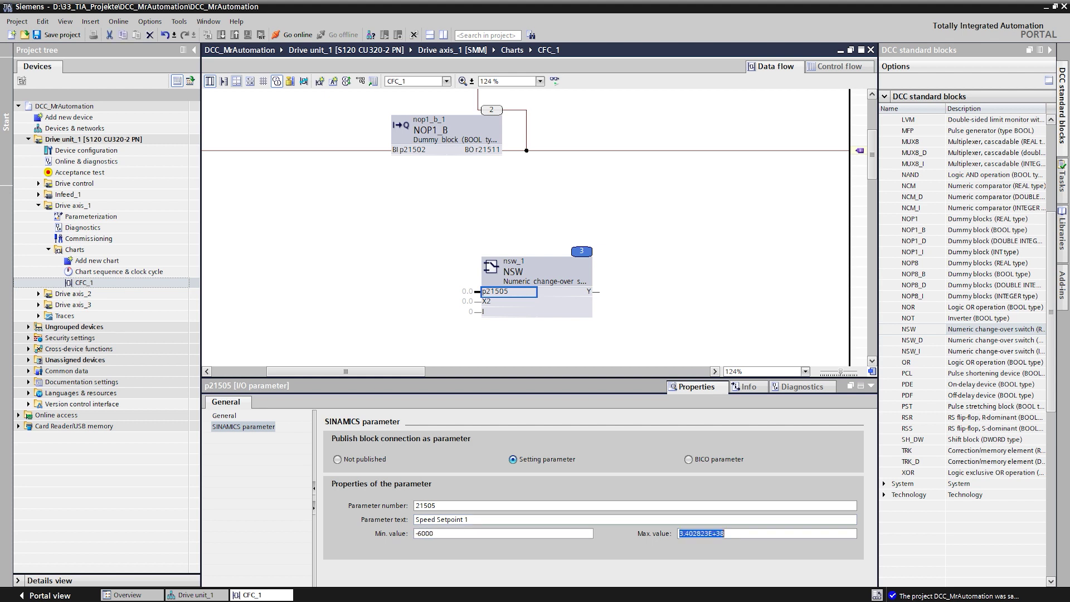
pyautogui.write('6000')
pyautogui.press('Tab')
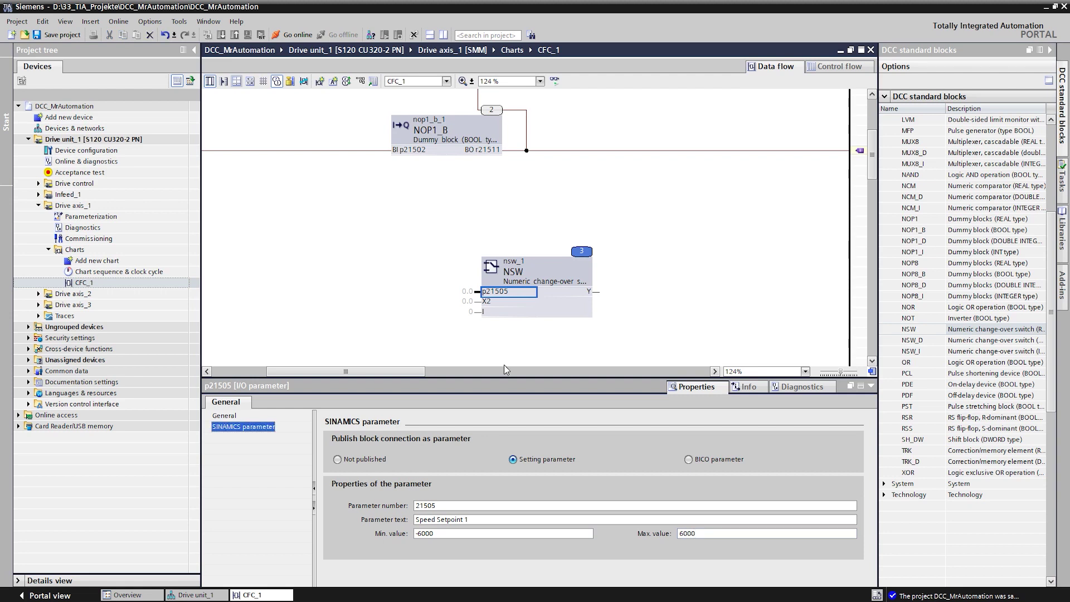
# Set input p21505 to 500.0.
pyautogui.doubleClick(467, 291)
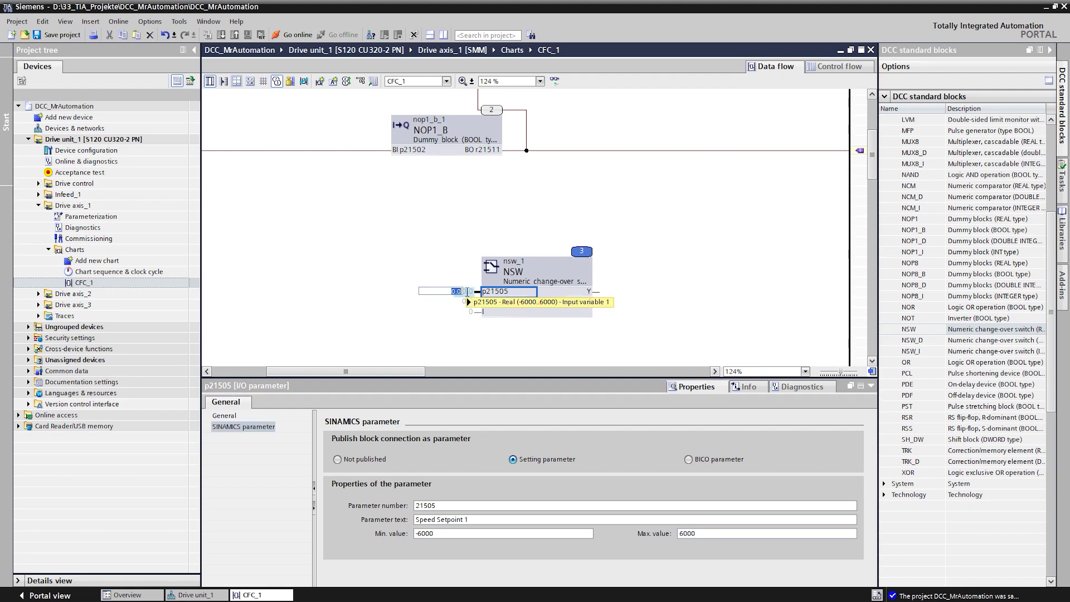
pyautogui.write('50')
pyautogui.press('Return')
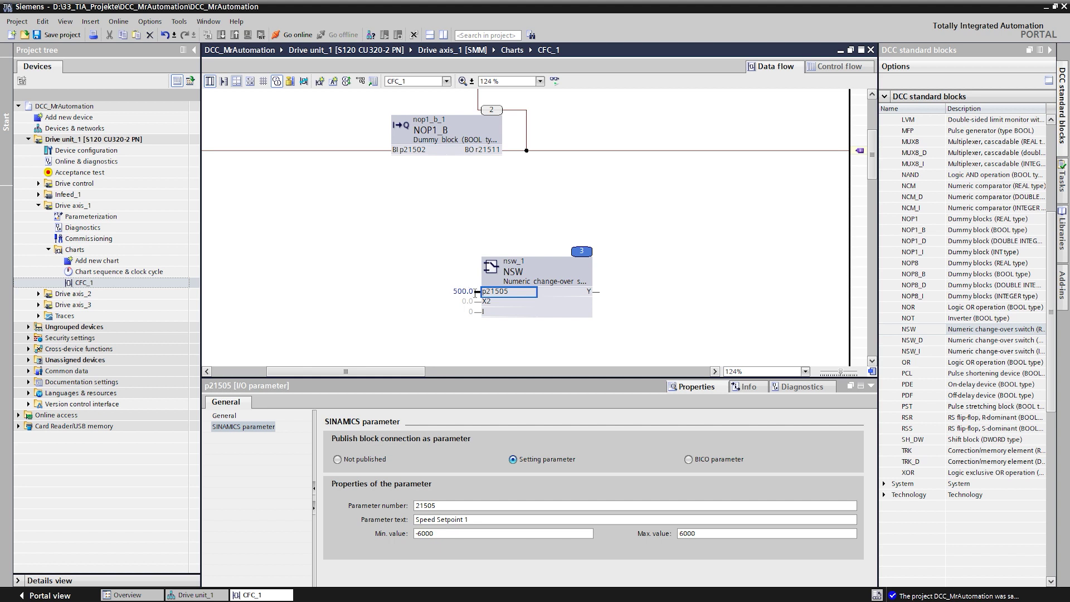
pyautogui.click(490, 303)
# Publish X2 as setting parameter p21506 'Speed Setpoint 2' (±6000) with value 1500.0.
pyautogui.click(512, 459)
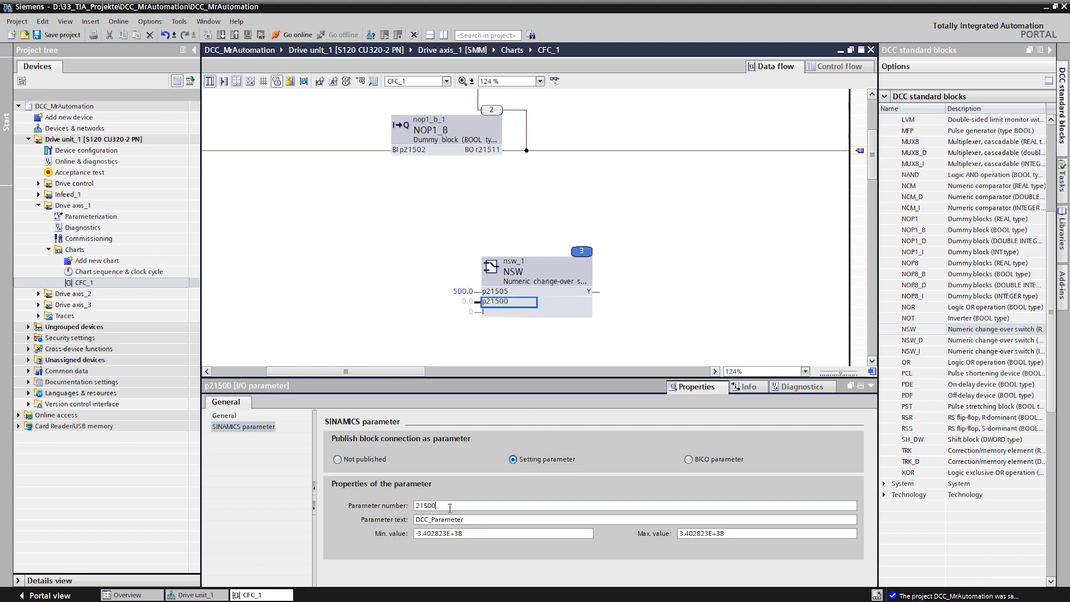
pyautogui.tripleClick(434, 519)
pyautogui.write('Speed ')
pyautogui.write('Setpoint 2')
pyautogui.press('Tab')
pyautogui.write('-6000')
pyautogui.press('Tab')
pyautogui.write('6000')
pyautogui.press('Tab')
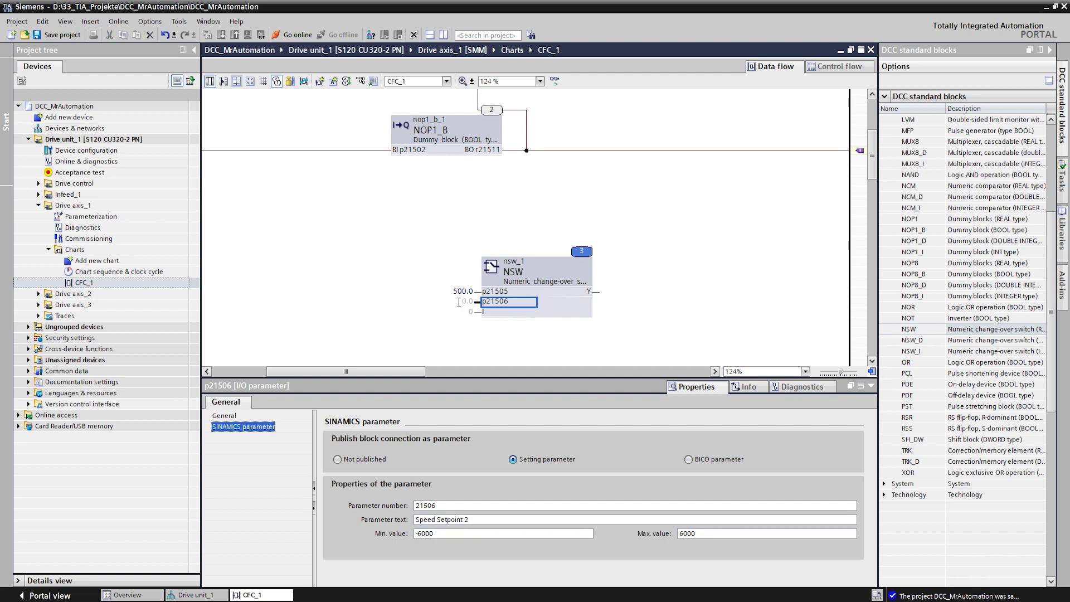
pyautogui.doubleClick(459, 302)
pyautogui.write('1500')
pyautogui.press('Return')
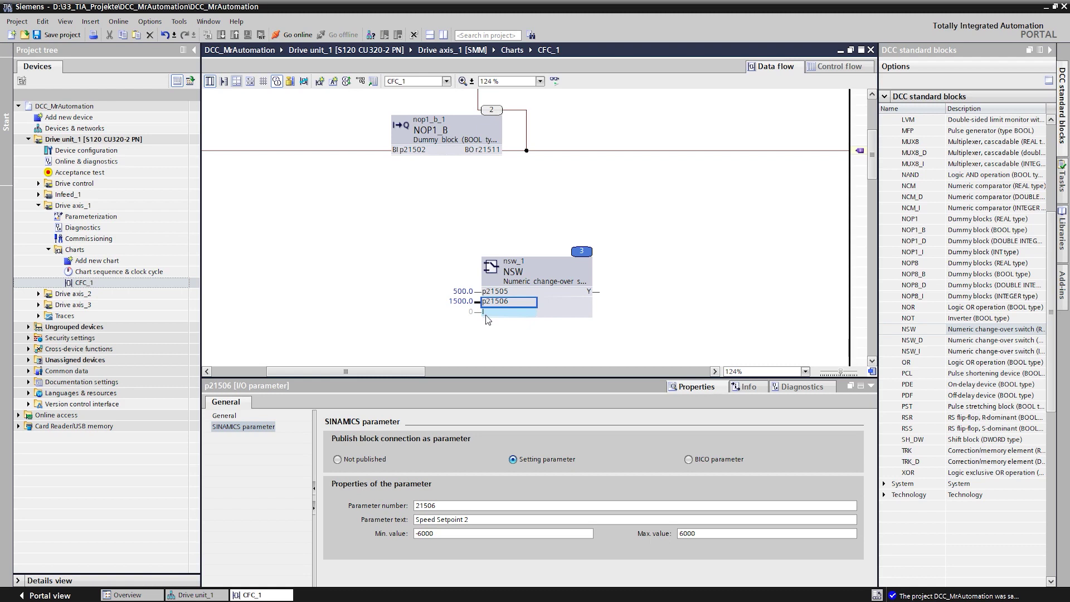
# Publish the third NSW input as BICO p21503 'BI: Switch Speed Setpoint Command'.
pyautogui.click(493, 312)
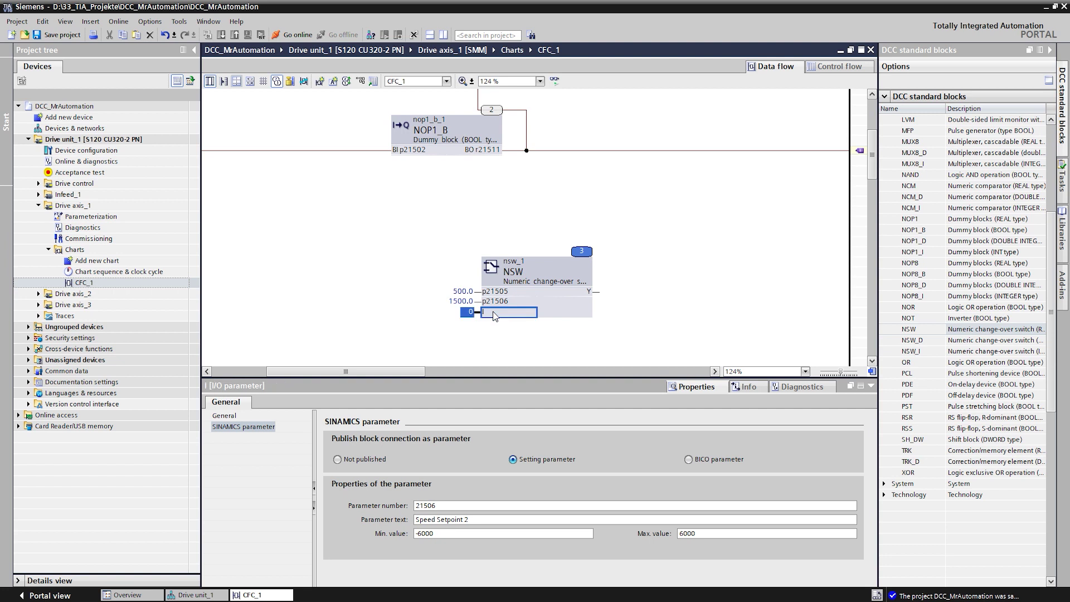
pyautogui.click(688, 459)
pyautogui.click(461, 507)
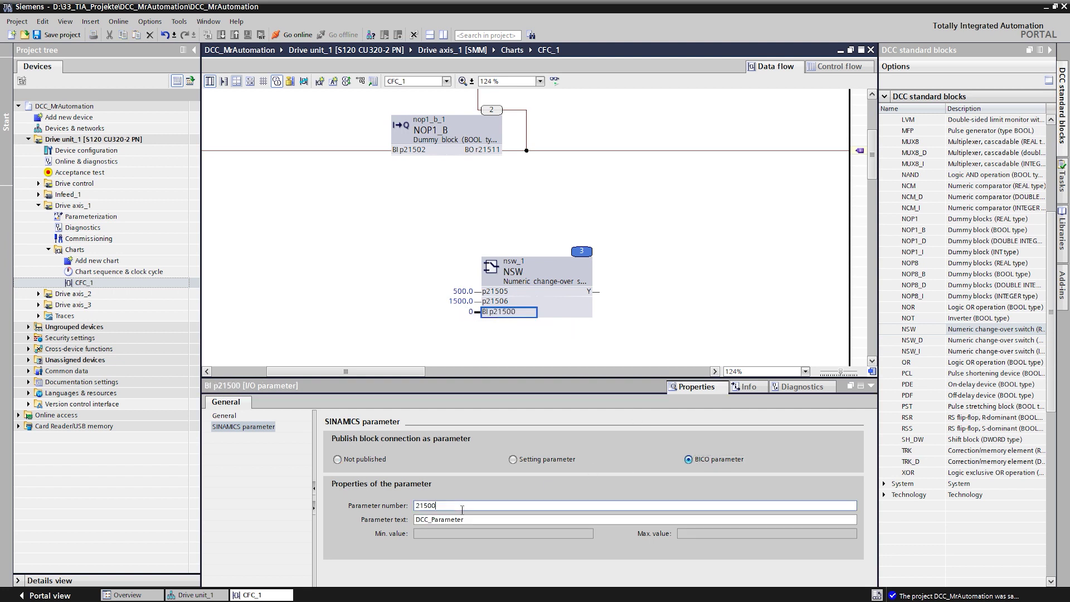
pyautogui.press('Tab')
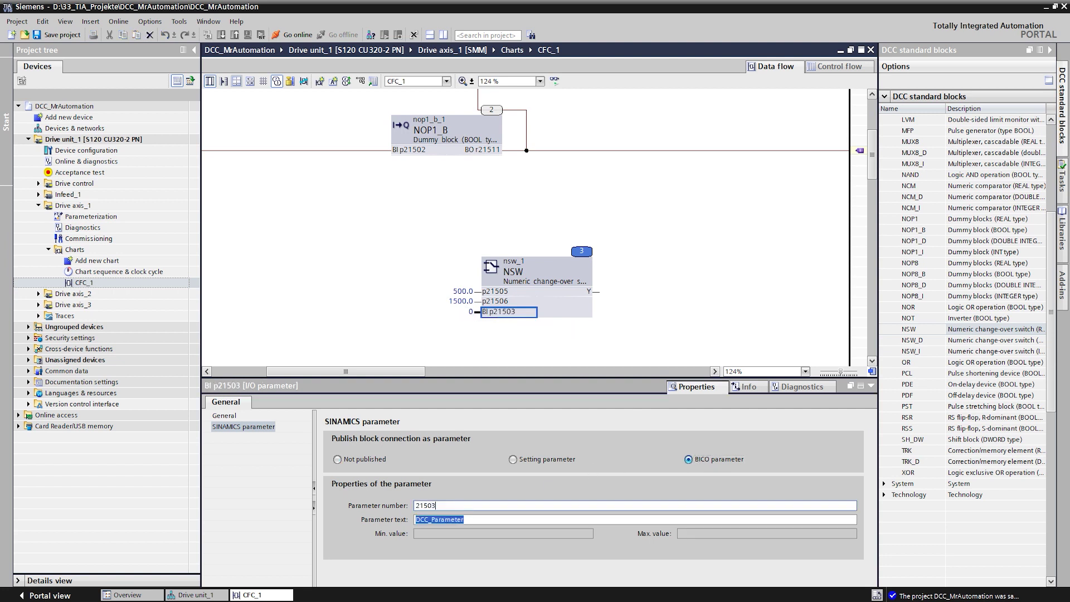
pyautogui.write('BI: ')
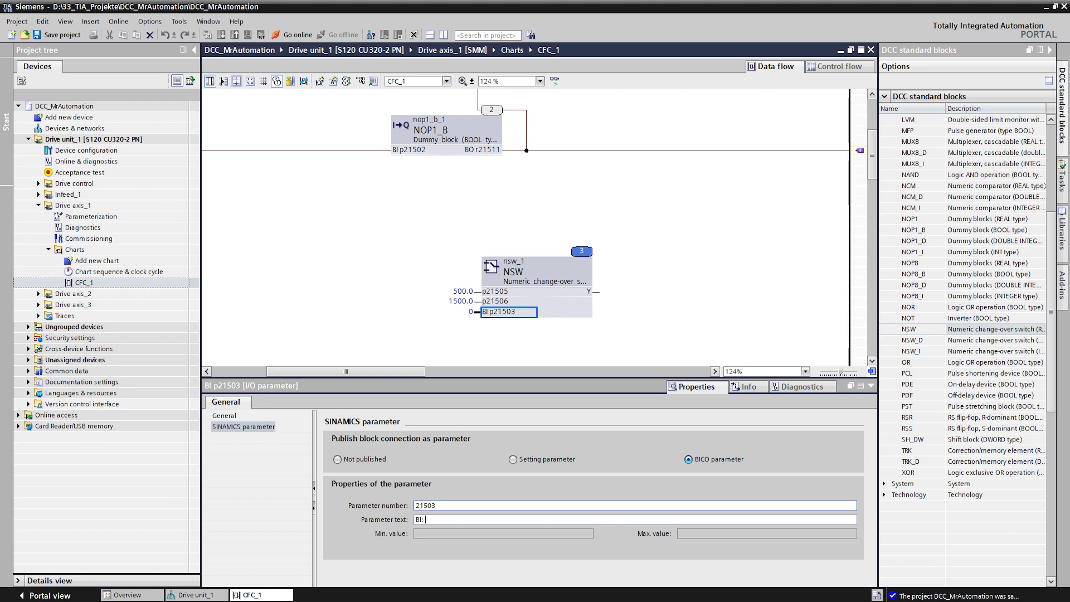
pyautogui.write('Switch Speed Set')
pyautogui.write('point Command')
pyautogui.press('Return')
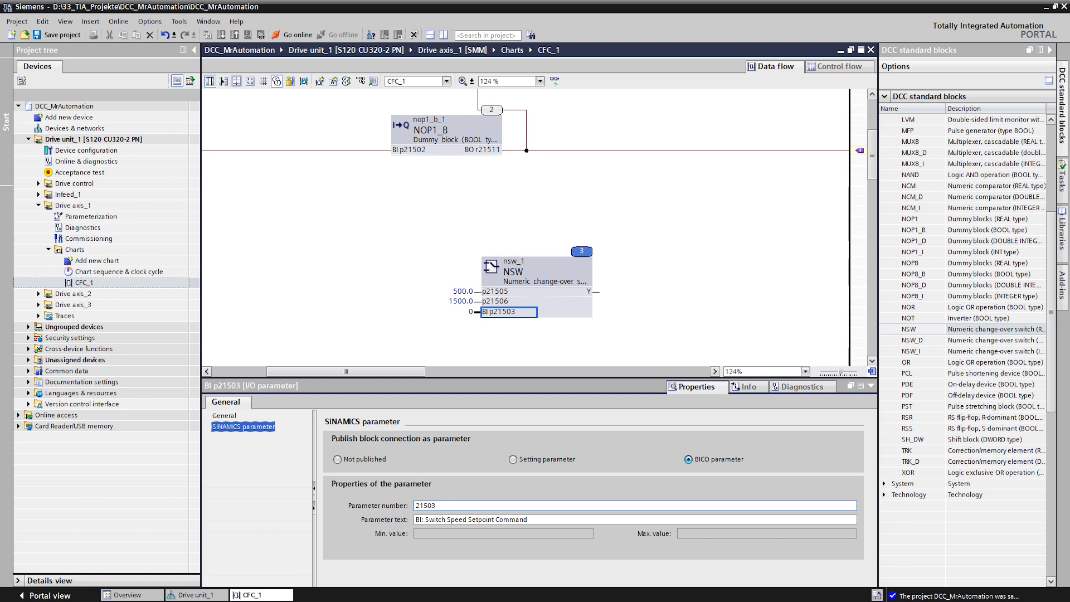
# Interconnect p21503 with Drive control digital input r722.2 (DI 2).
pyautogui.click(501, 317)
pyautogui.rightClick(500, 317)
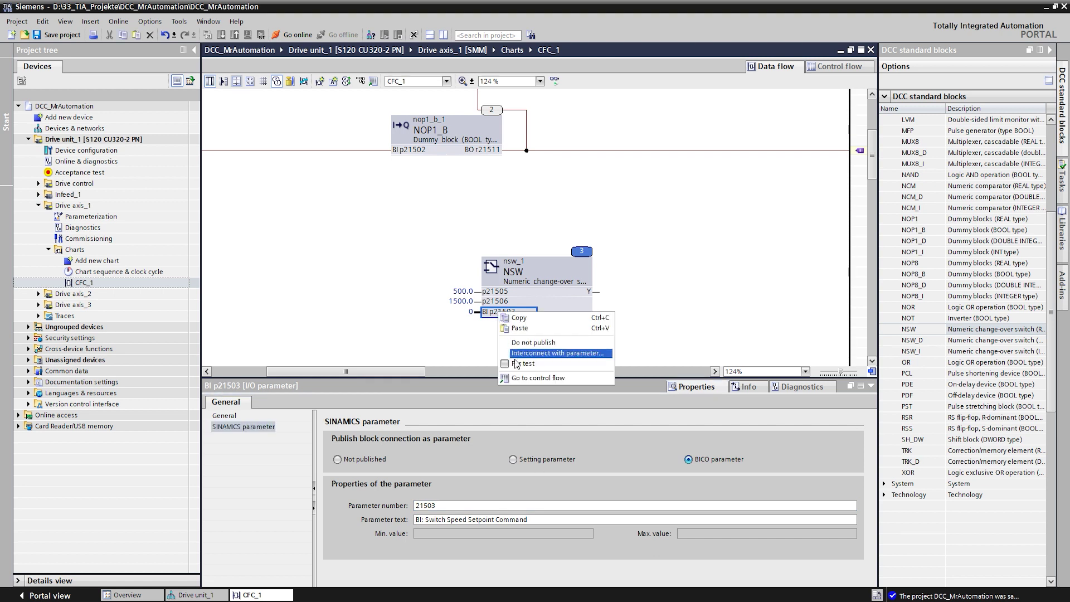
pyautogui.click(520, 352)
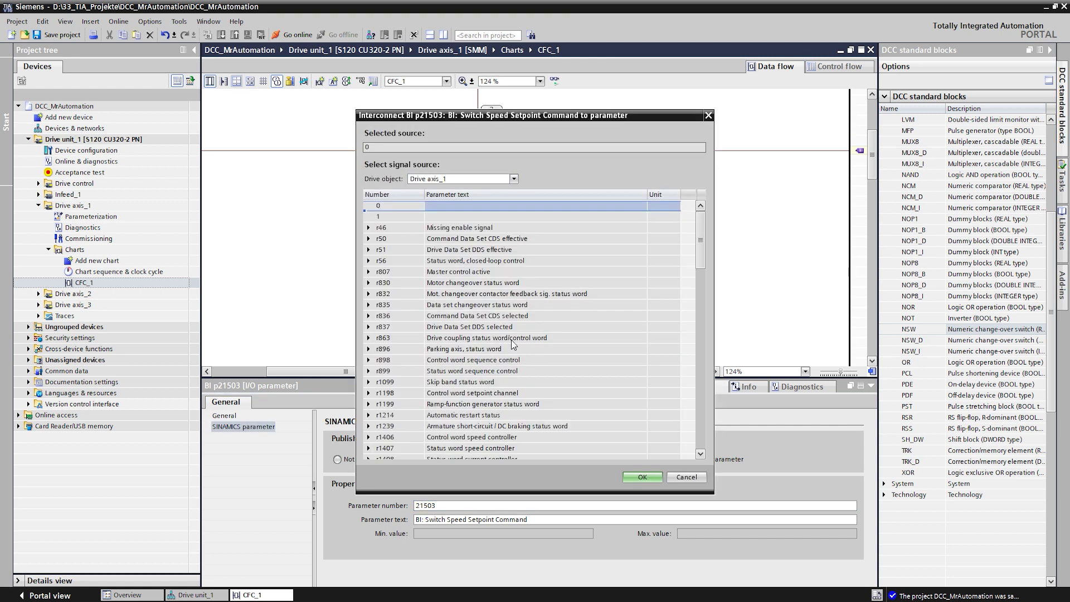
pyautogui.click(458, 181)
pyautogui.click(452, 214)
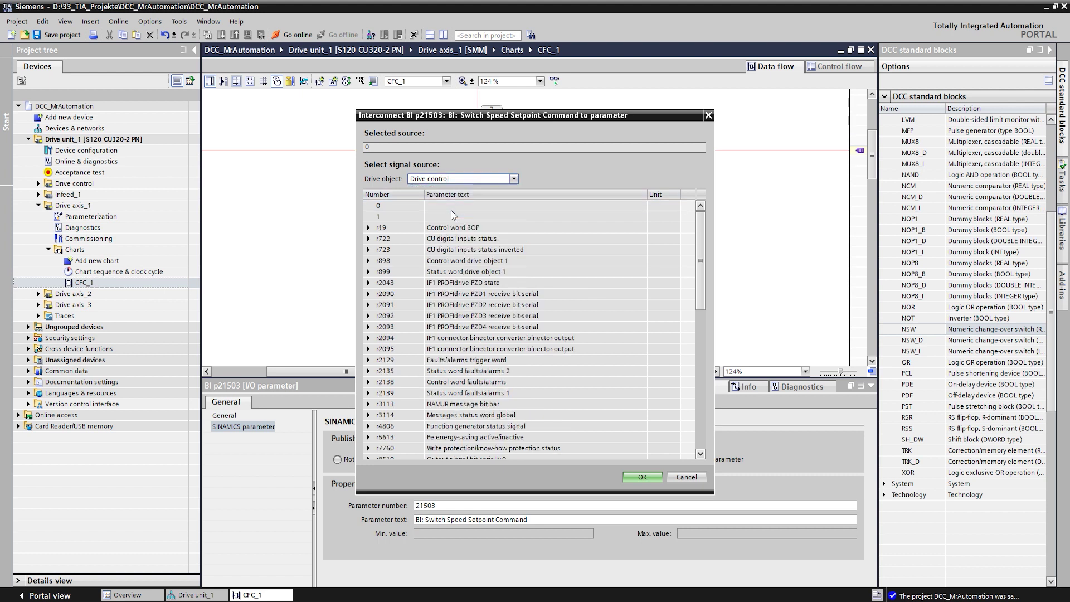
pyautogui.click(367, 238)
pyautogui.click(393, 271)
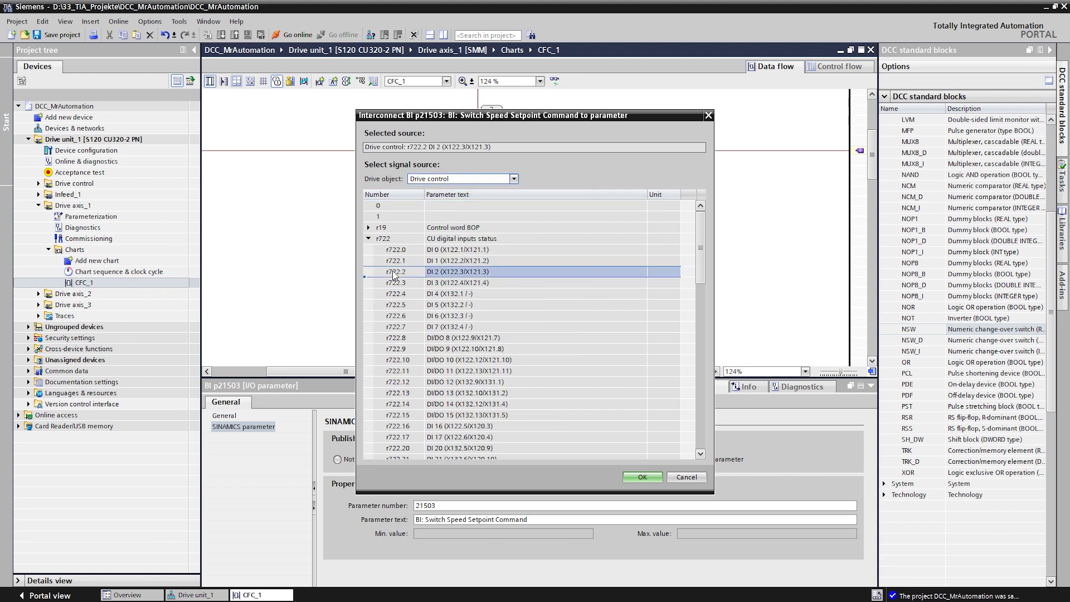
pyautogui.click(632, 475)
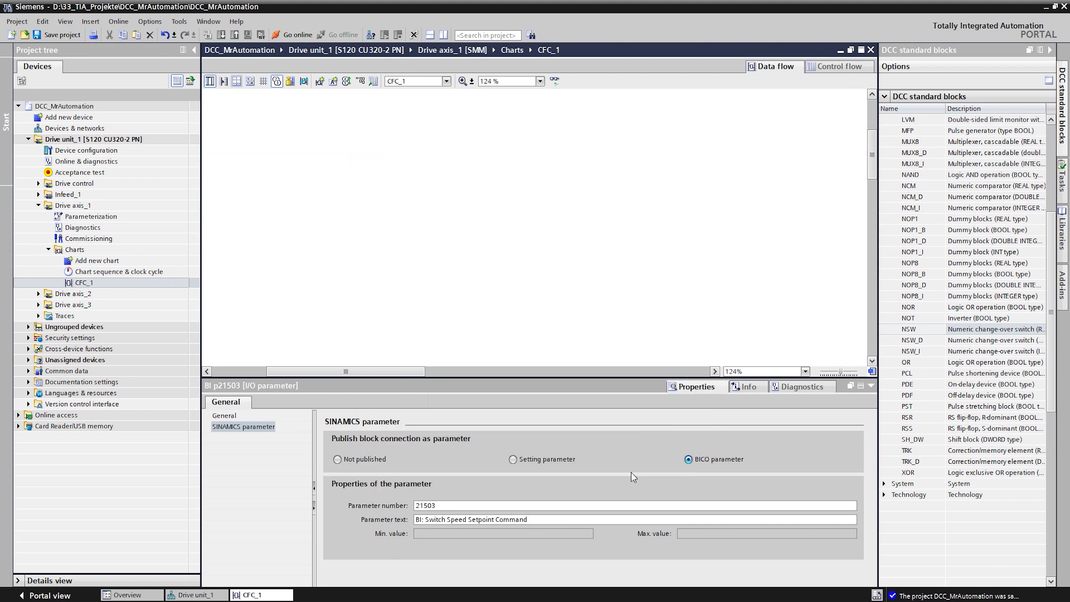
# Place divider div_1 from the Arithmetic group and wire nsw_1's output Y to its X1.
pyautogui.click(609, 356)
pyautogui.keyDown('ctrl'); pyautogui.scroll(-2, 609, 356); pyautogui.keyUp('ctrl')
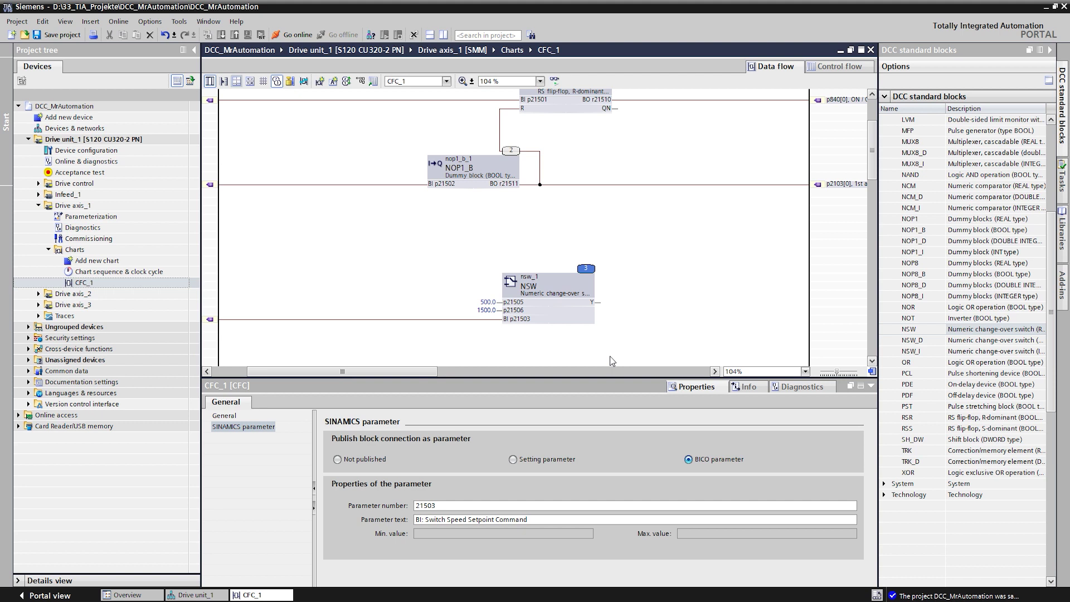
pyautogui.click(610, 362)
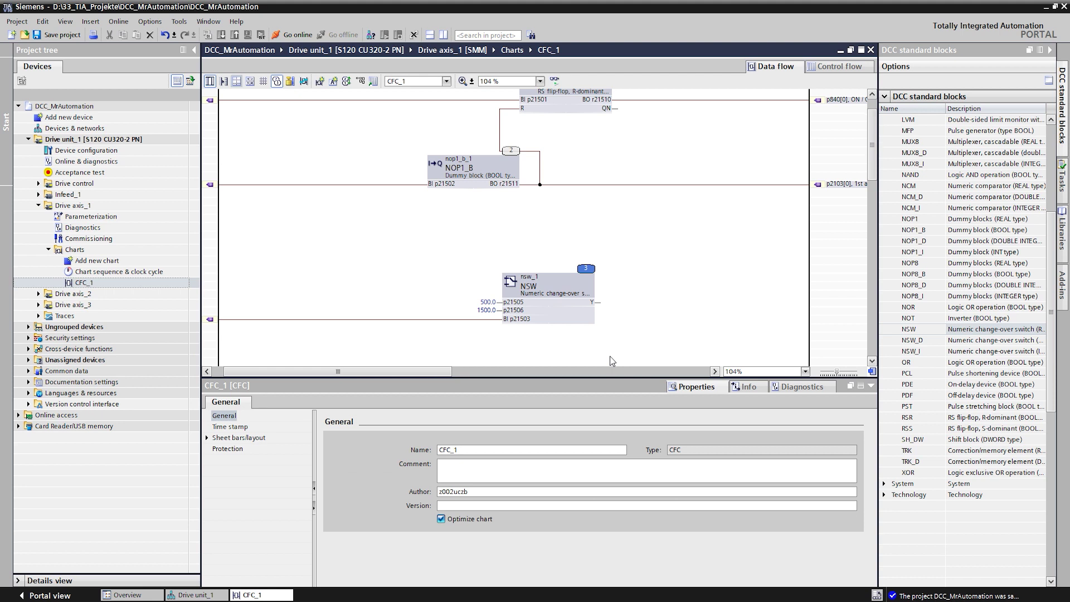
pyautogui.scroll(-1, 612, 350)
pyautogui.scroll(-1, 631, 336)
pyautogui.click(918, 201)
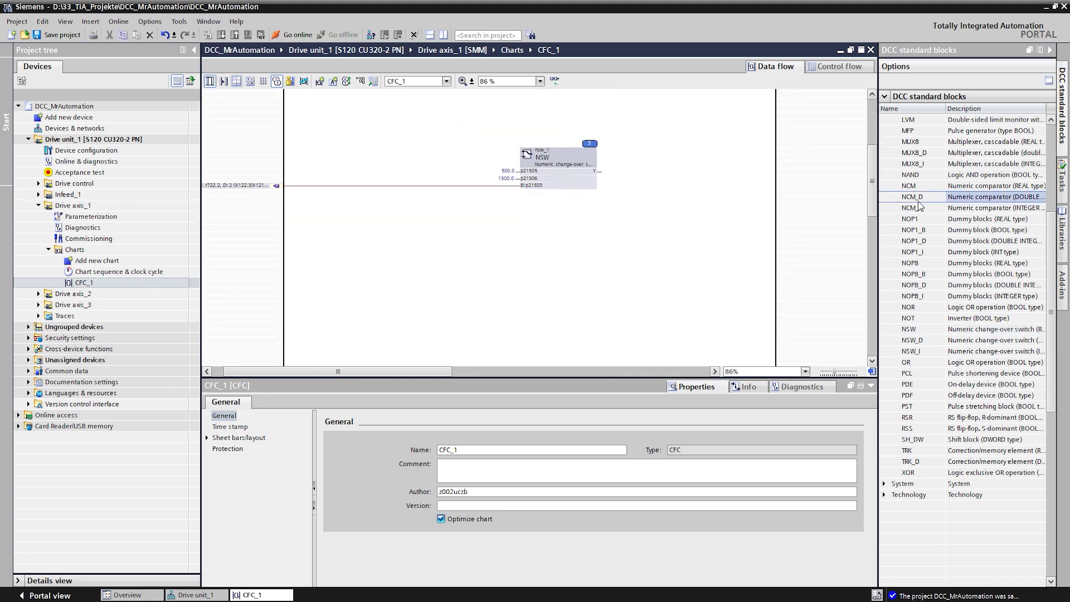
pyautogui.scroll(6, 919, 205)
pyautogui.click(884, 130)
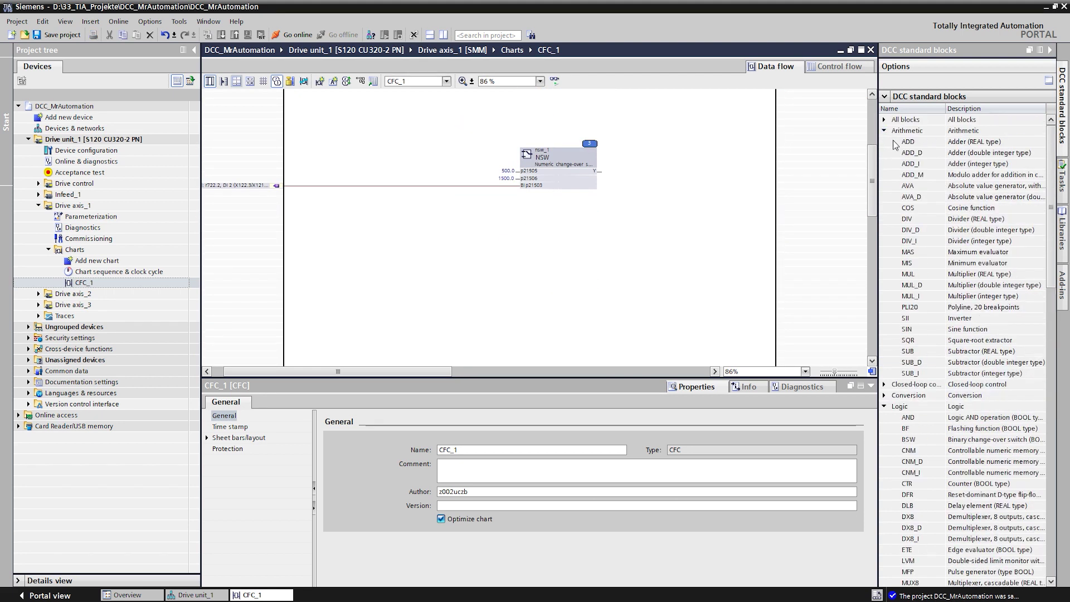
pyautogui.moveTo(910, 218)
pyautogui.mouseDown()
pyautogui.moveTo(651, 231)
pyautogui.moveTo(656, 208)
pyautogui.mouseUp()
pyautogui.scroll(1, 656, 207)
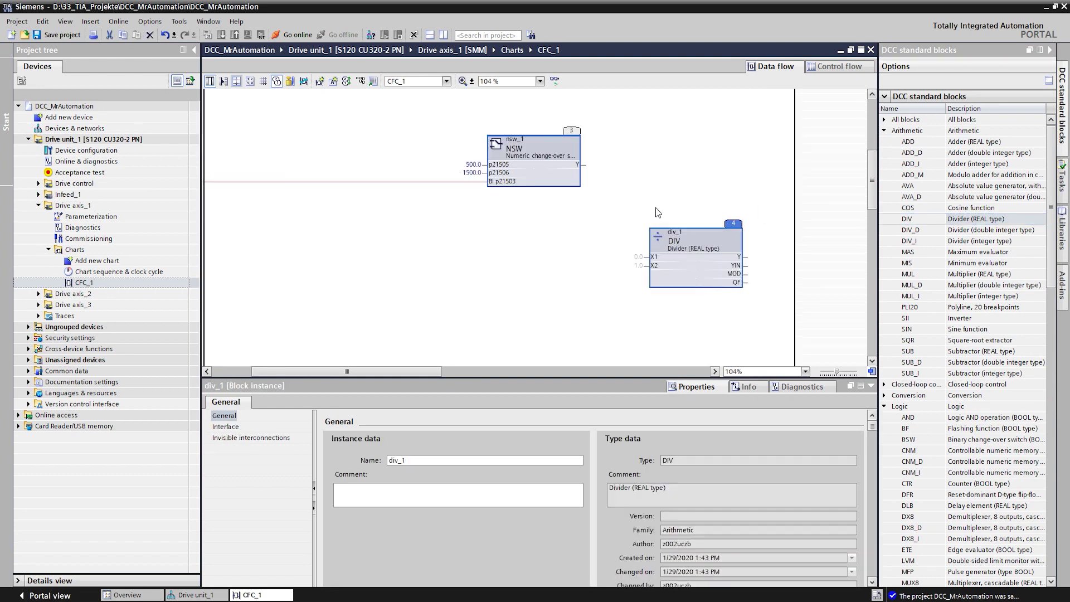
pyautogui.scroll(1, 655, 208)
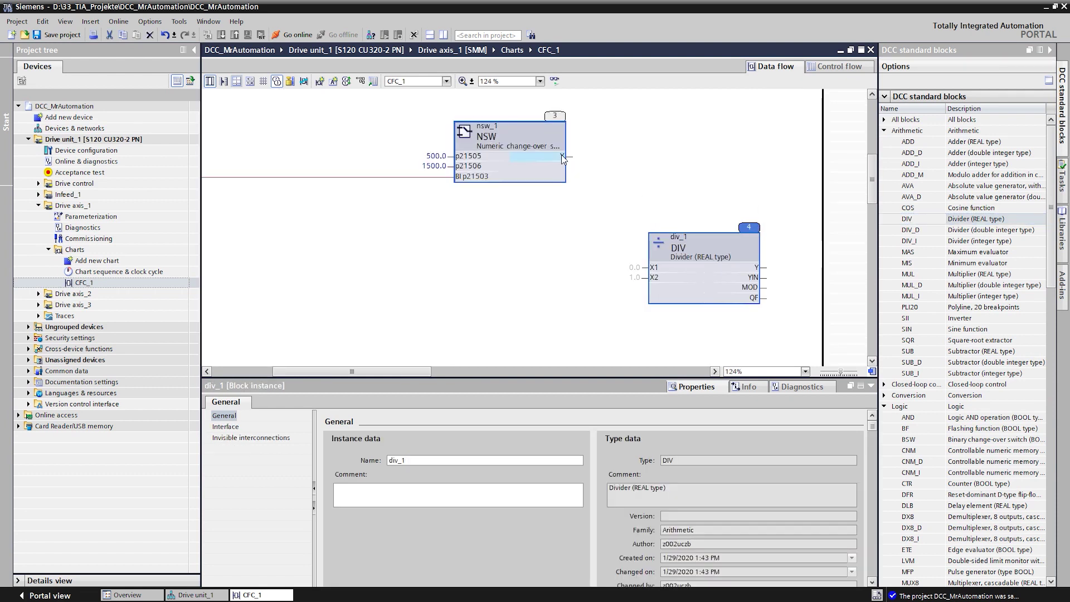
pyautogui.moveTo(566, 159); pyautogui.dragTo(657, 268)
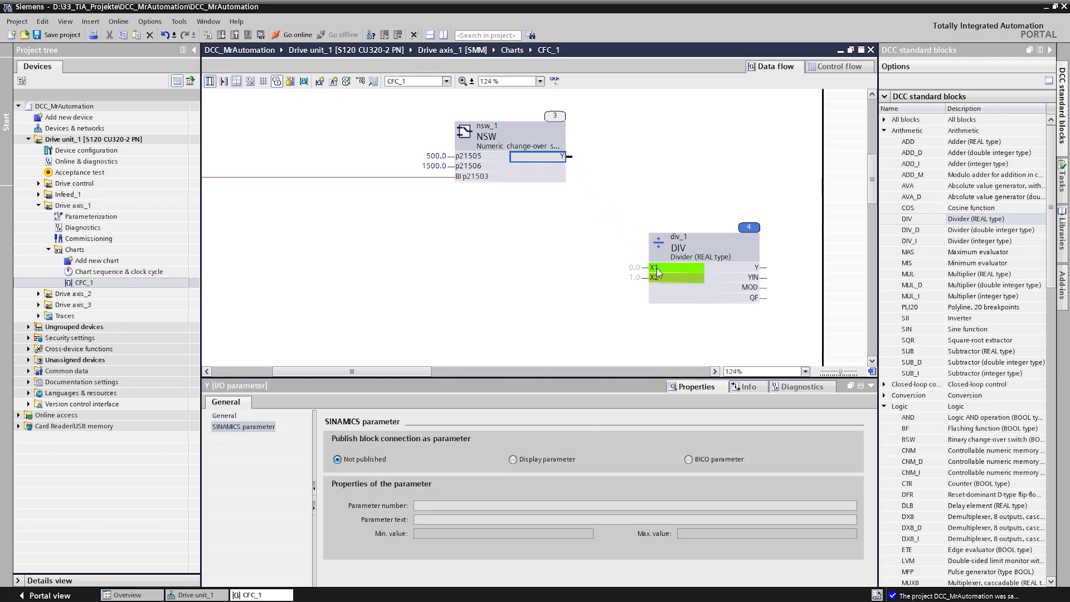
# Publish the divider's second input as BICO parameter p21508, 'CI: Reference Speed'.
pyautogui.click(656, 285)
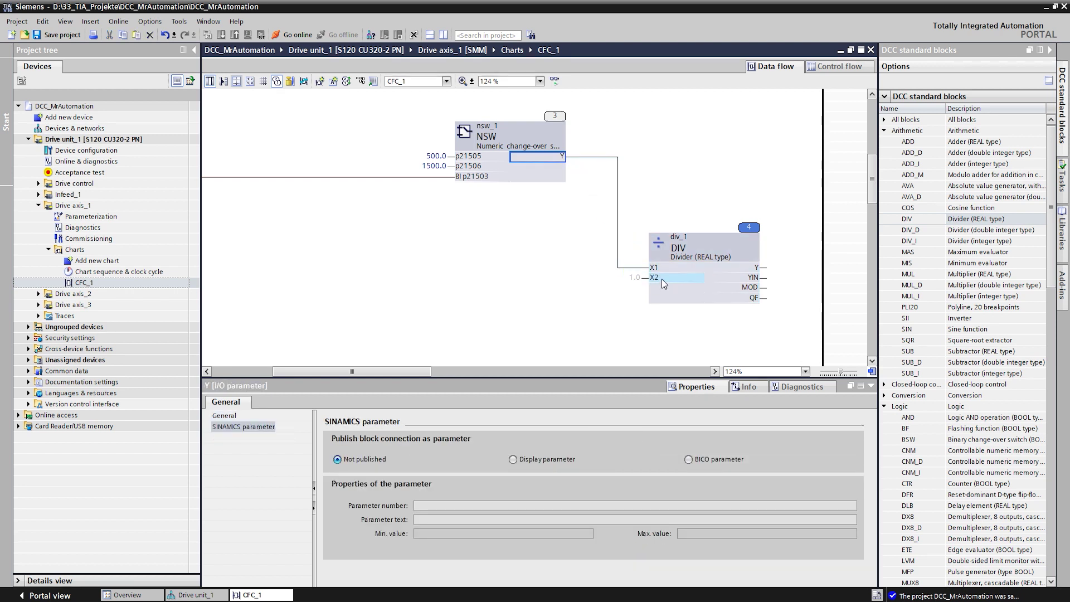
pyautogui.click(661, 279)
pyautogui.click(697, 459)
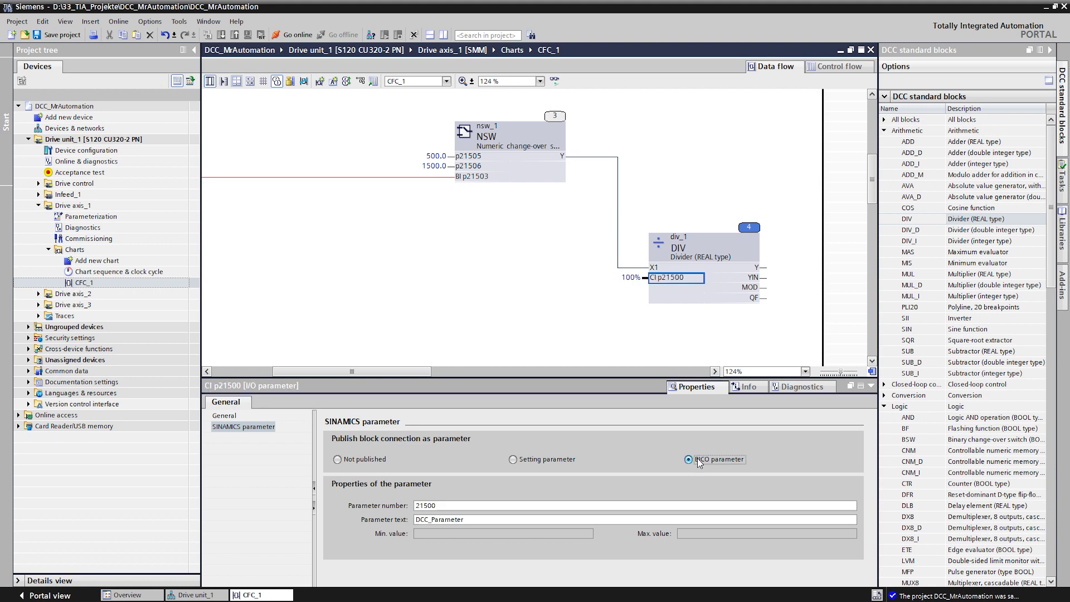
pyautogui.click(459, 507)
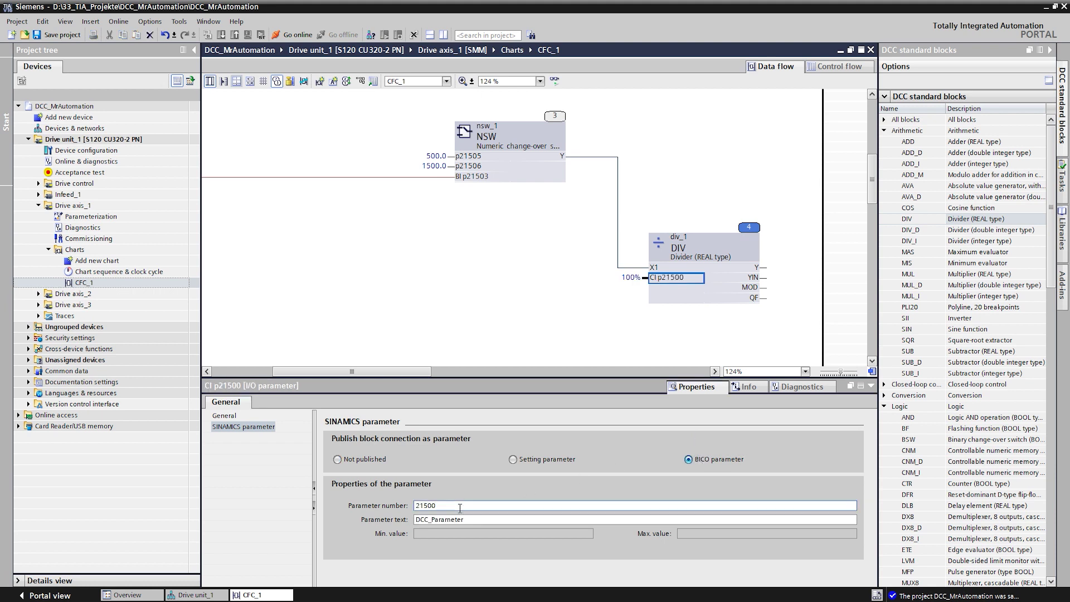
pyautogui.write('8')
pyautogui.press('Tab')
pyautogui.write('CI: Refere')
pyautogui.write('nce Speed')
pyautogui.press('Return')
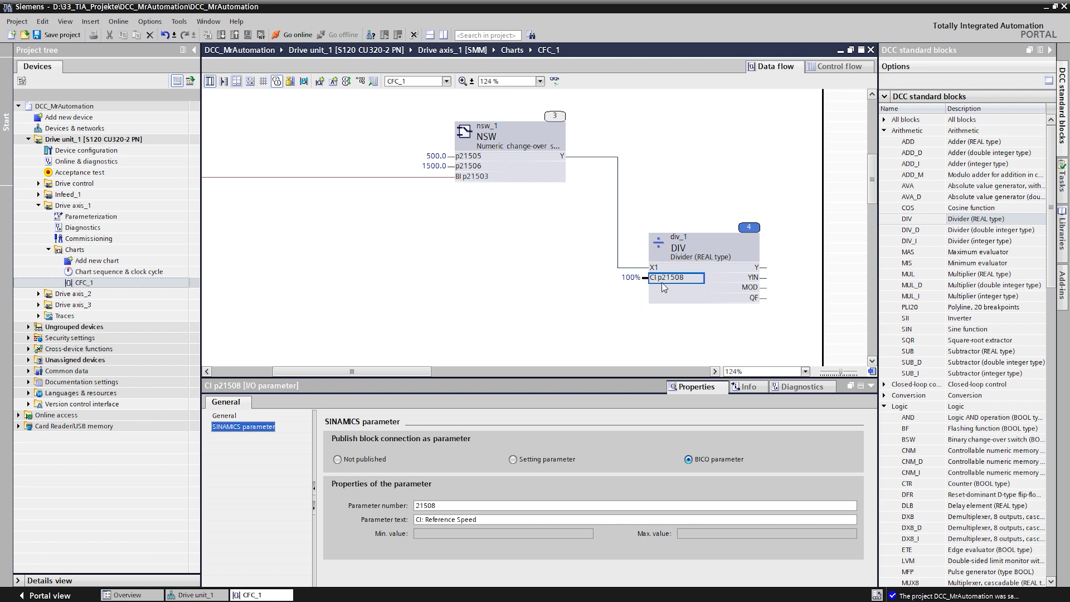
# Interconnect p21508 with r2700 reference speed as its source.
pyautogui.rightClick(661, 278)
pyautogui.click(681, 319)
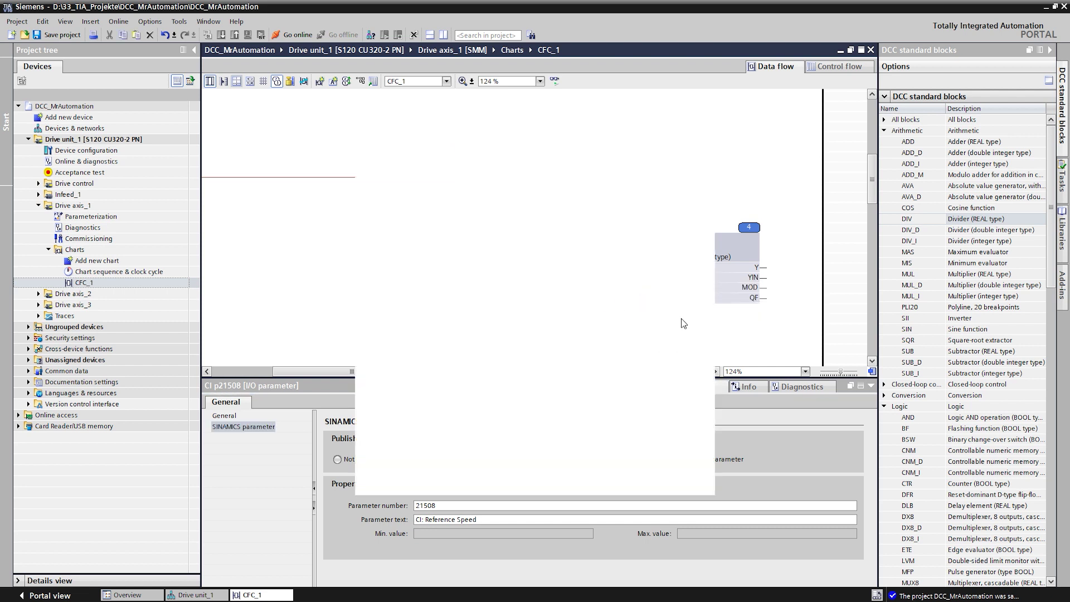
pyautogui.moveTo(700, 231); pyautogui.dragTo(704, 369)
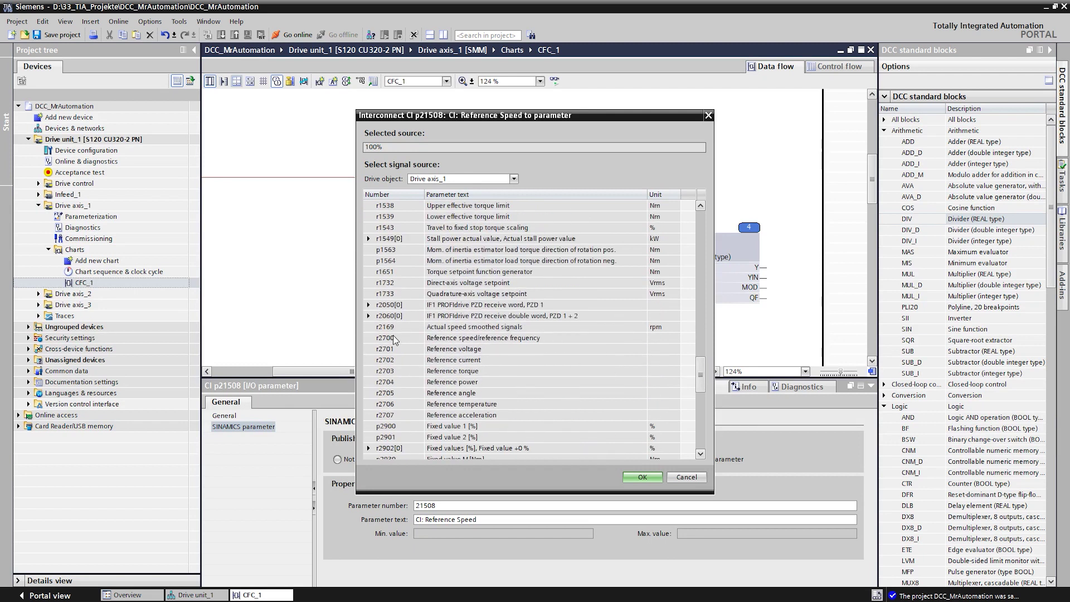
pyautogui.click(501, 336)
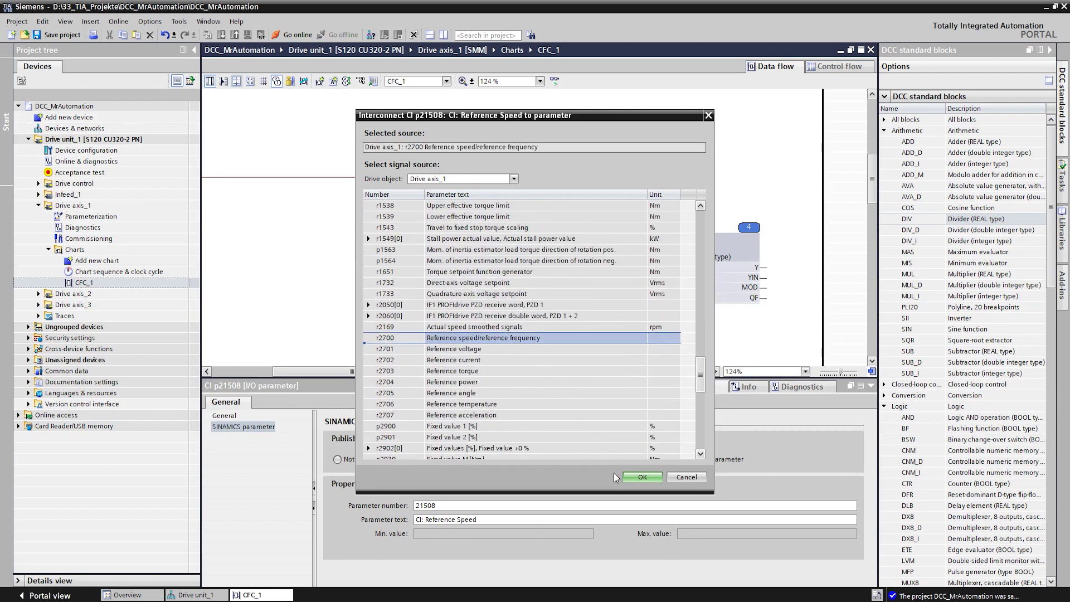
pyautogui.click(633, 478)
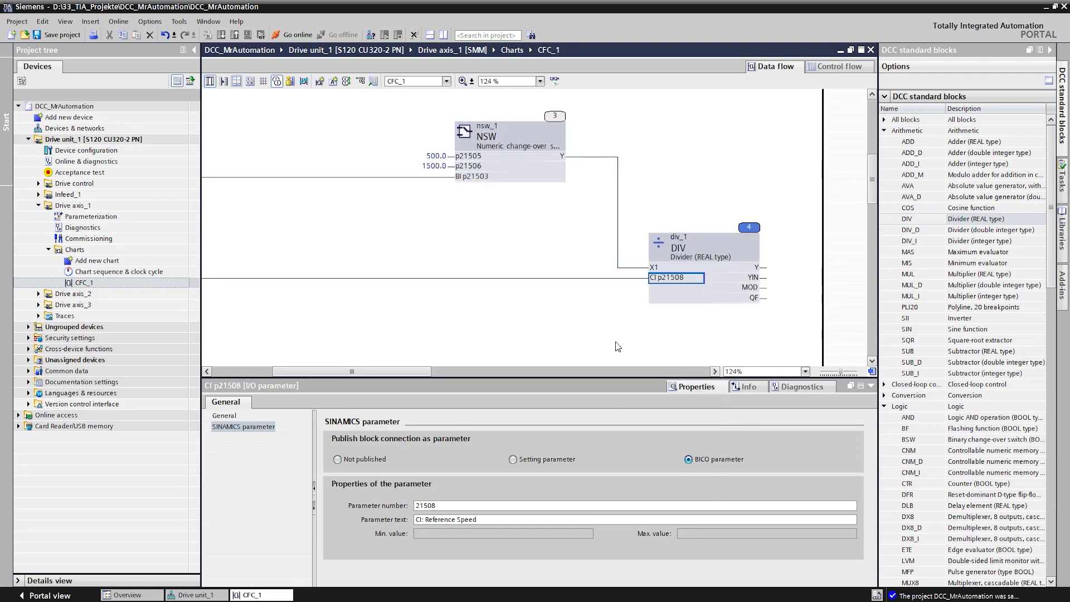
# Publish the divider's Y output as BICO parameter r21512, 'CO: Speed Setpoint'.
pyautogui.click(753, 267)
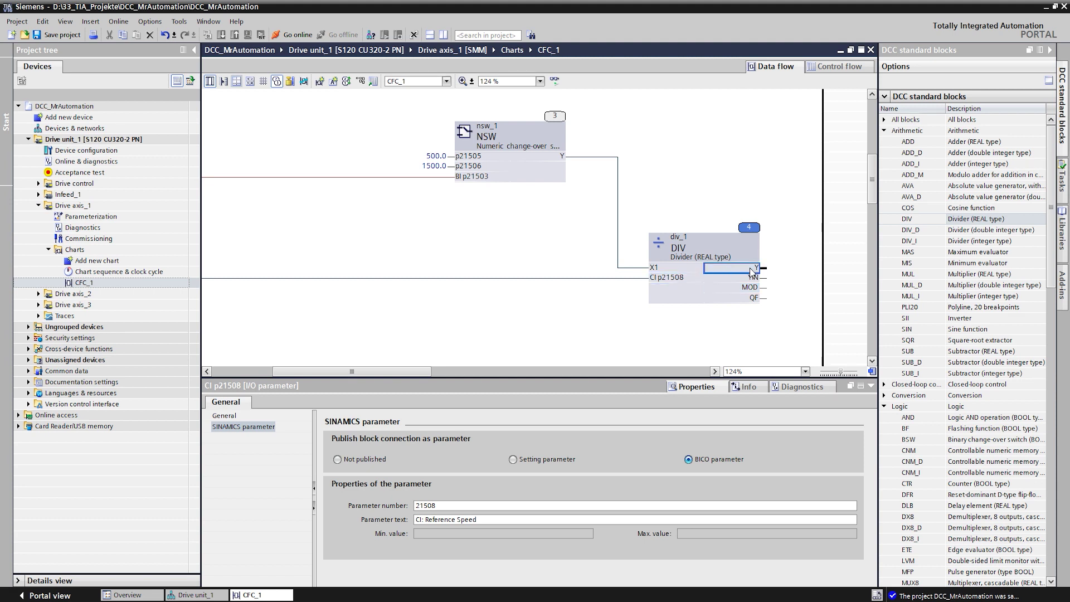
pyautogui.click(689, 459)
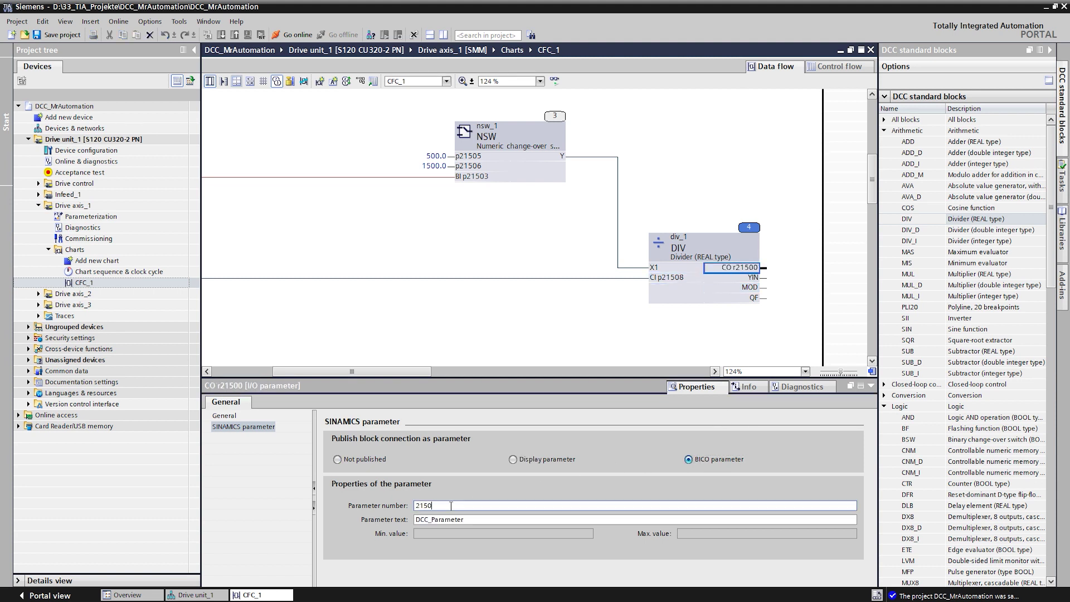
pyautogui.write('12')
pyautogui.press('Tab')
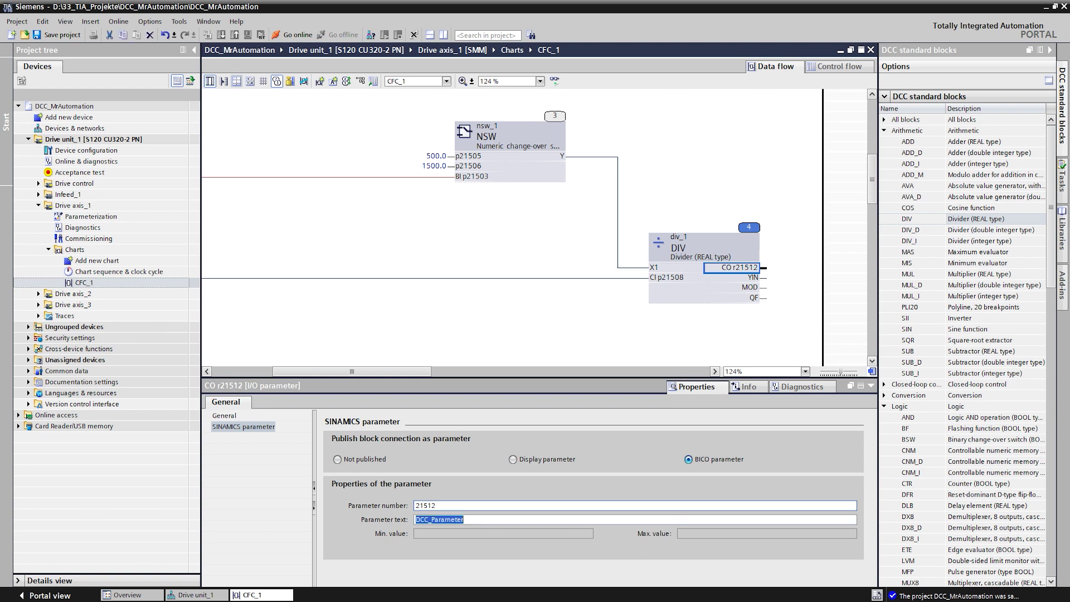
pyautogui.write('CO: Sp')
pyautogui.write('eed Setpoint')
pyautogui.press('Tab')
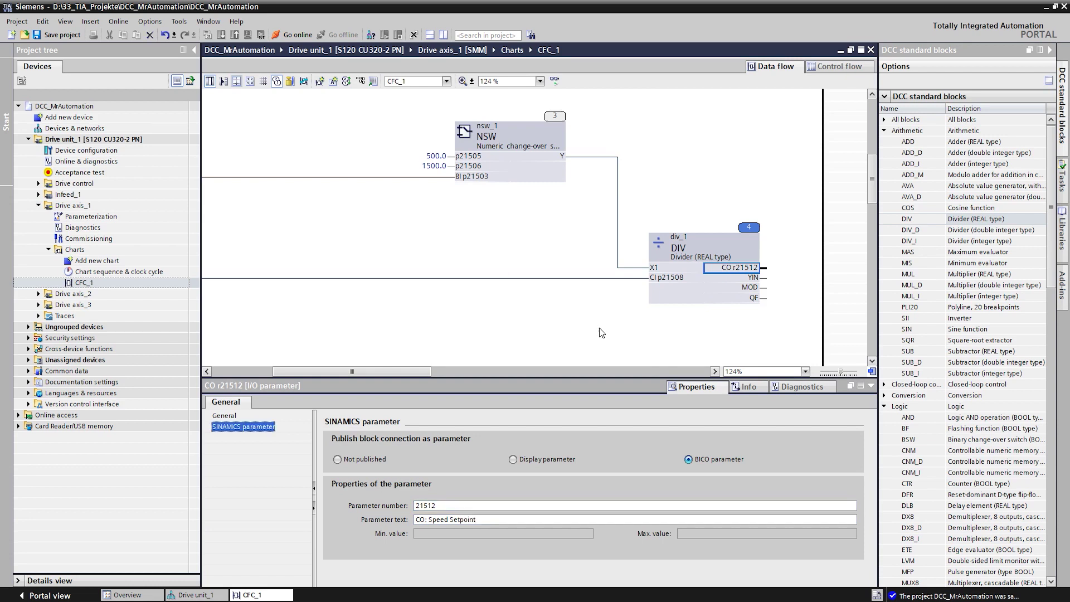
# Interconnect r21512 to p1070[0] Main setpoint.
pyautogui.click(736, 274)
pyautogui.rightClick(736, 274)
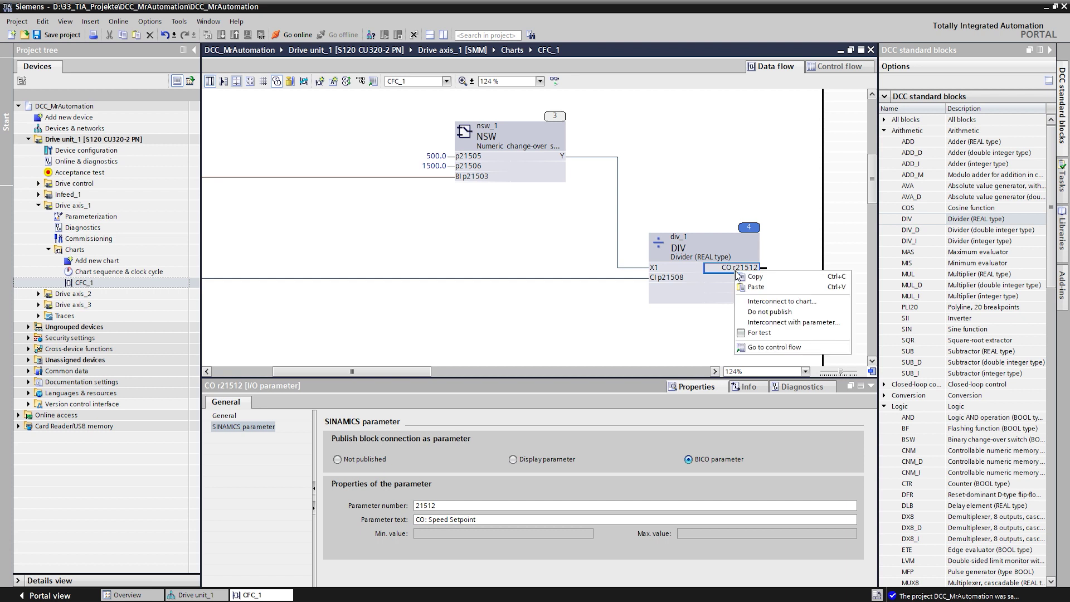
pyautogui.click(761, 326)
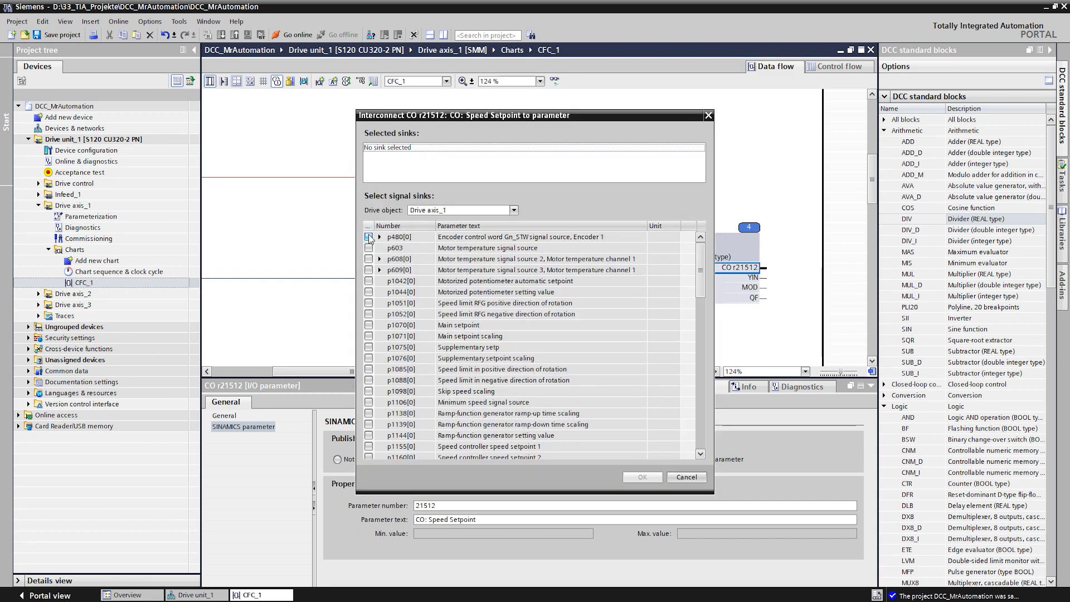
pyautogui.click(369, 325)
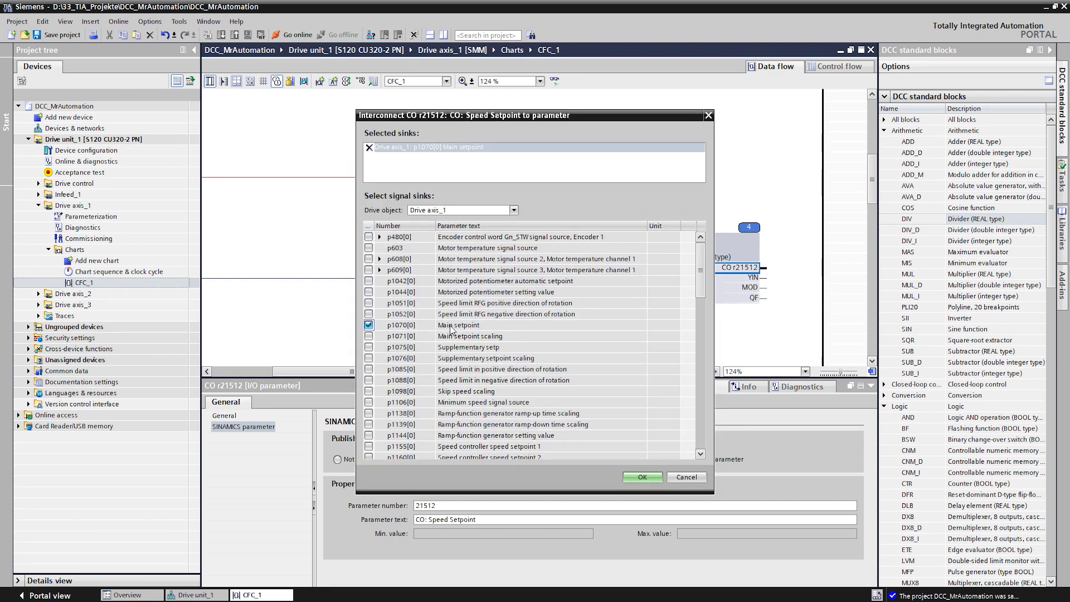
pyautogui.click(639, 477)
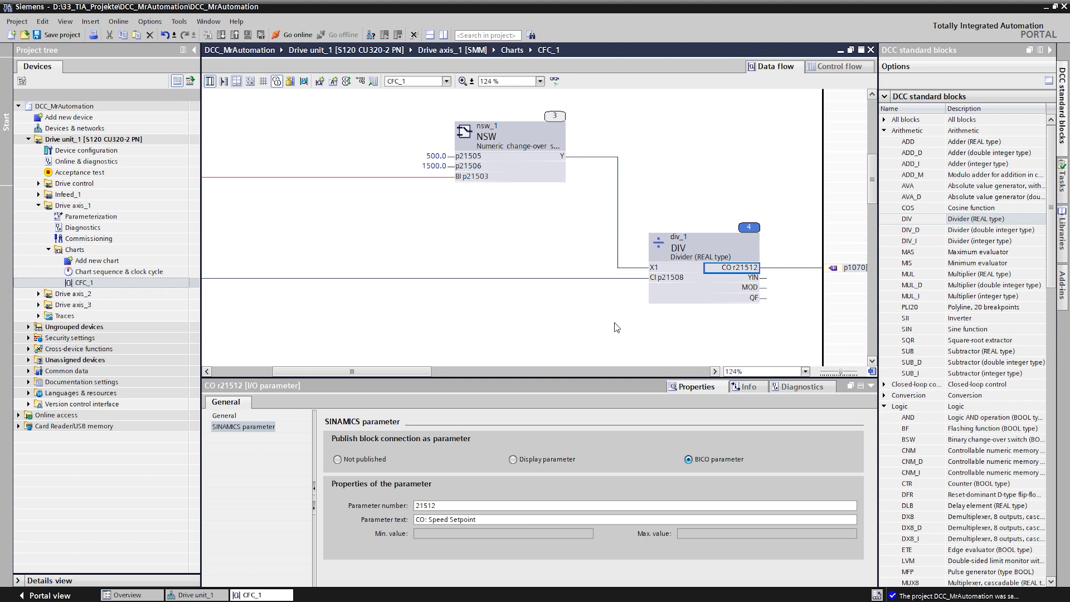
pyautogui.scroll(-2, 614, 327)
pyautogui.scroll(-2, 615, 326)
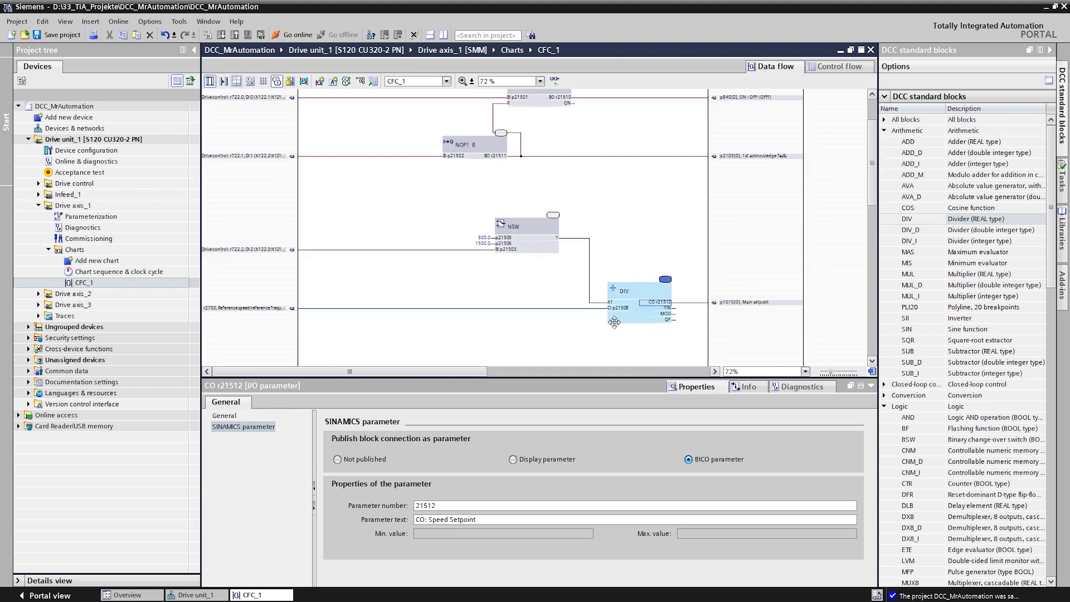
pyautogui.scroll(2, 438, 334)
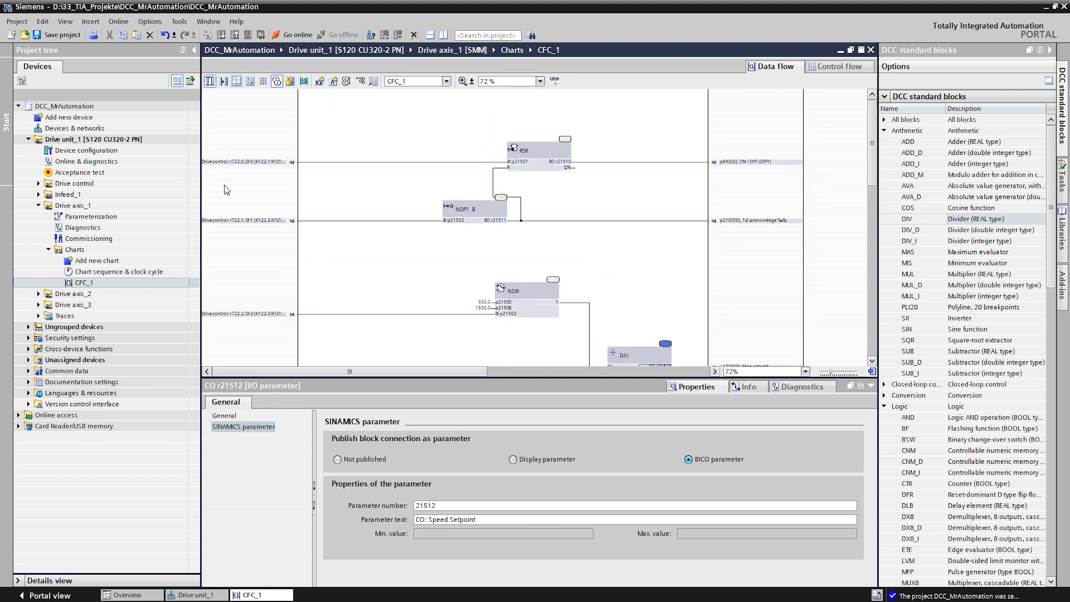
# Save the project and export Drive axis_1's charts to a DCC file named Logic.
pyautogui.click(63, 38)
pyautogui.click(74, 250)
pyautogui.rightClick(75, 250)
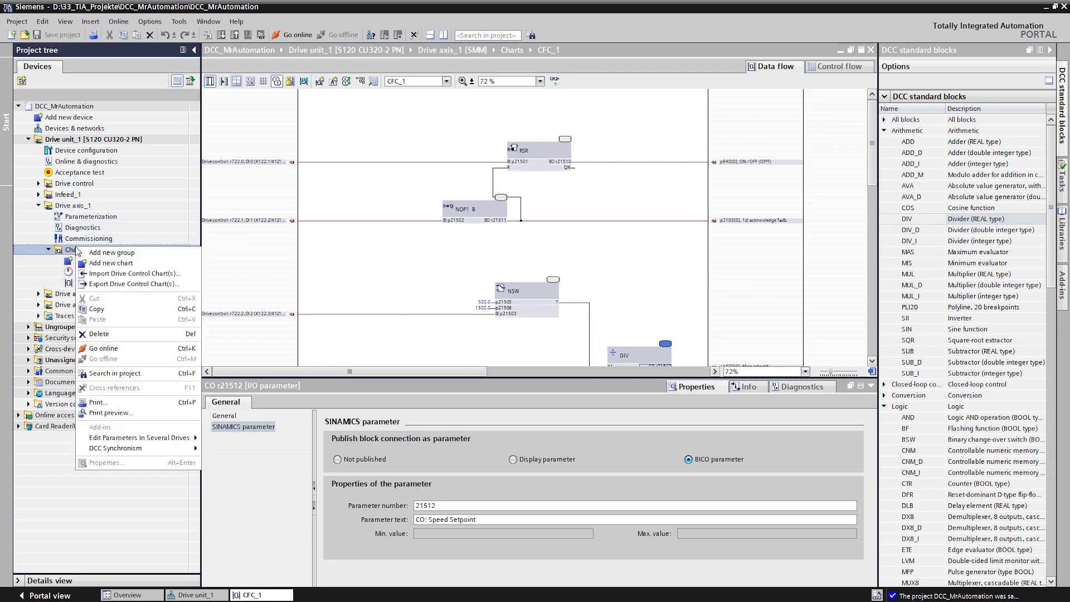
pyautogui.click(121, 283)
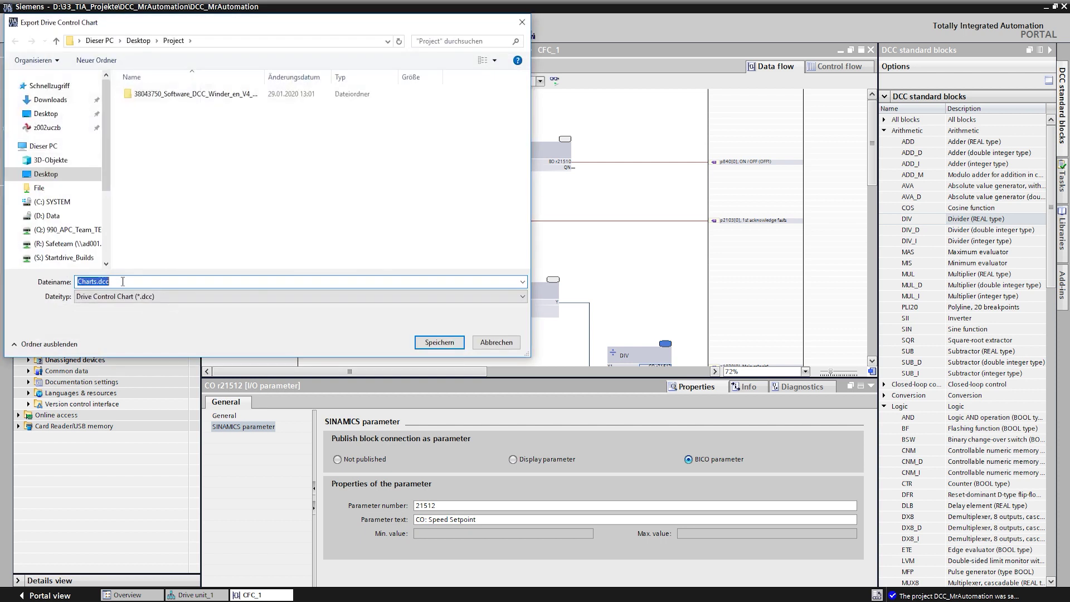
pyautogui.write('Logic')
pyautogui.press('Return')
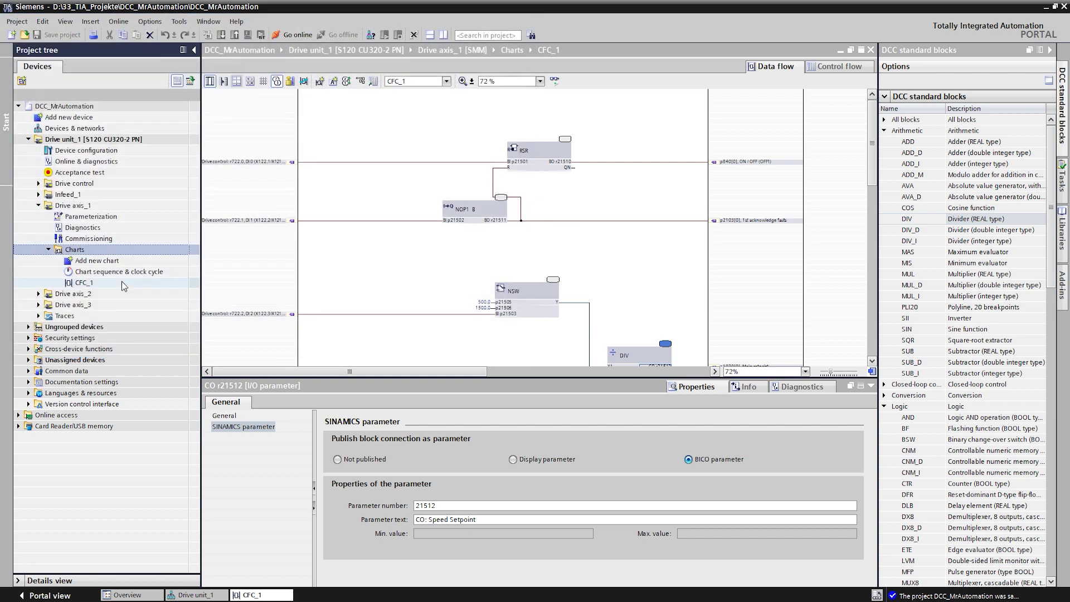
# Show Drive unit_1's device configuration and expand Drive axis_2 in the project tree.
pyautogui.doubleClick(84, 152)
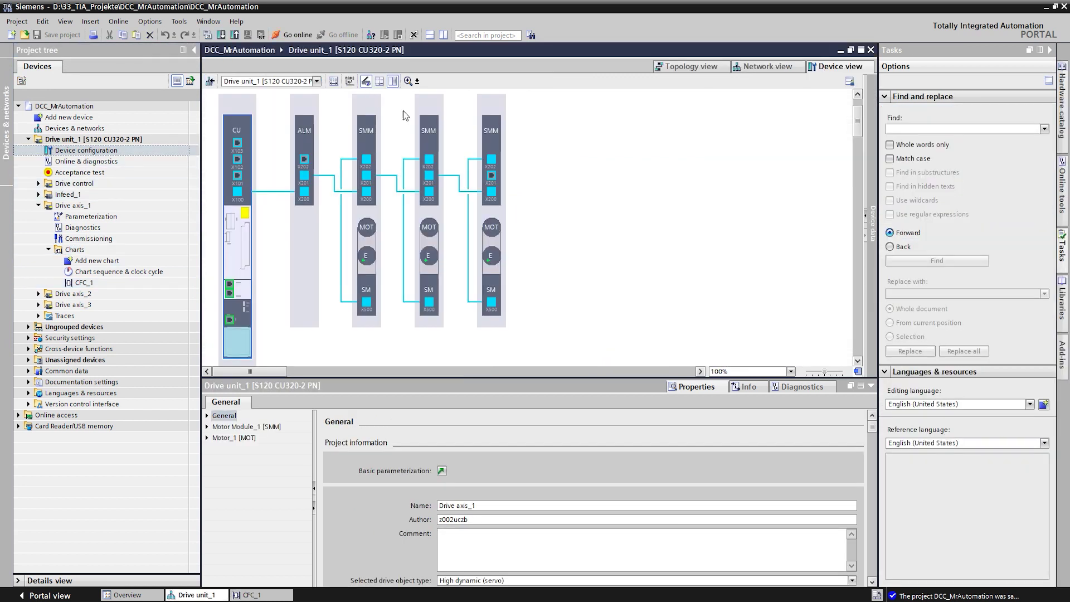
pyautogui.click(434, 147)
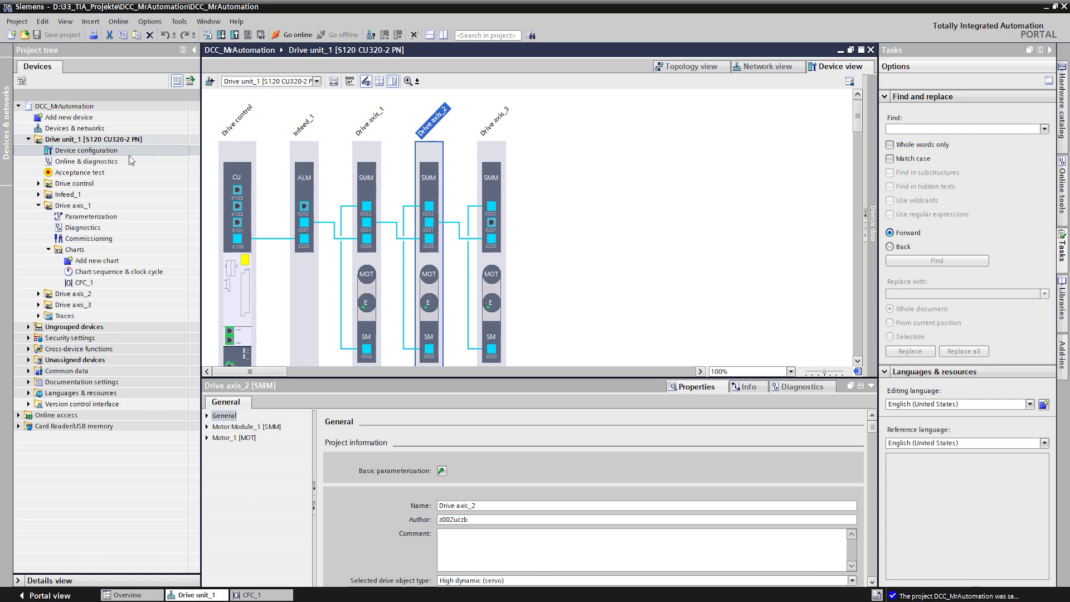
pyautogui.click(40, 294)
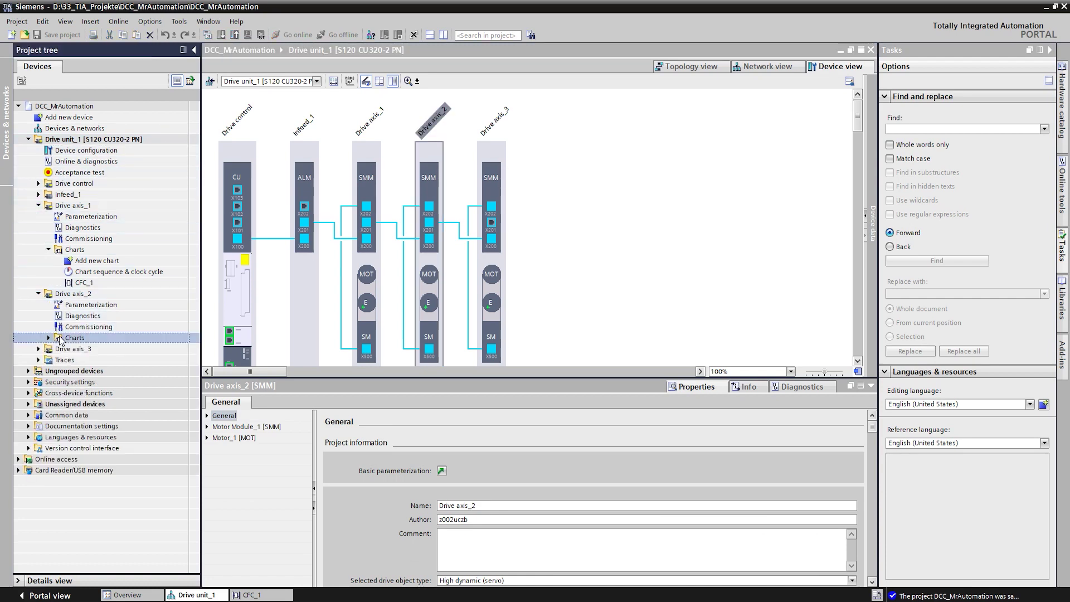
# Import Logic.dcc from the Project folder into Drive axis_2's Charts and expand it.
pyautogui.rightClick(60, 336)
pyautogui.click(110, 374)
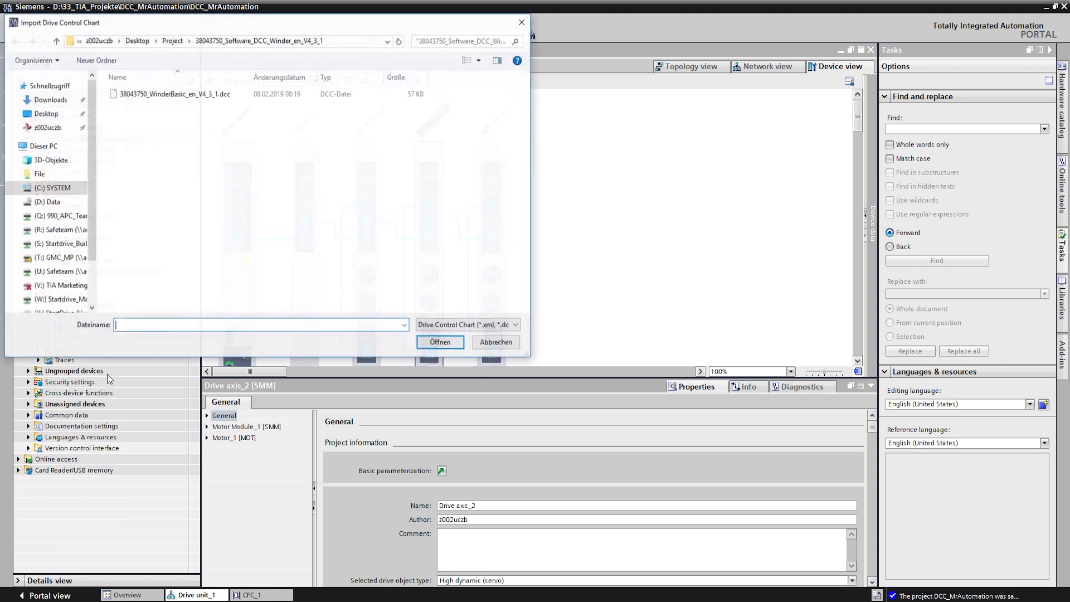
pyautogui.click(173, 41)
pyautogui.click(157, 106)
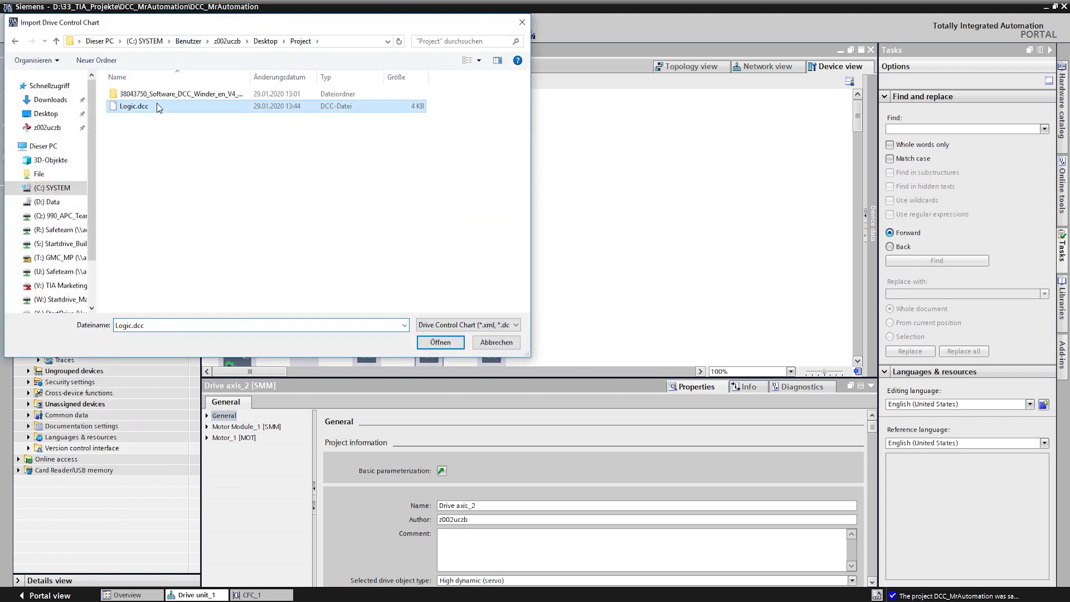
pyautogui.click(440, 342)
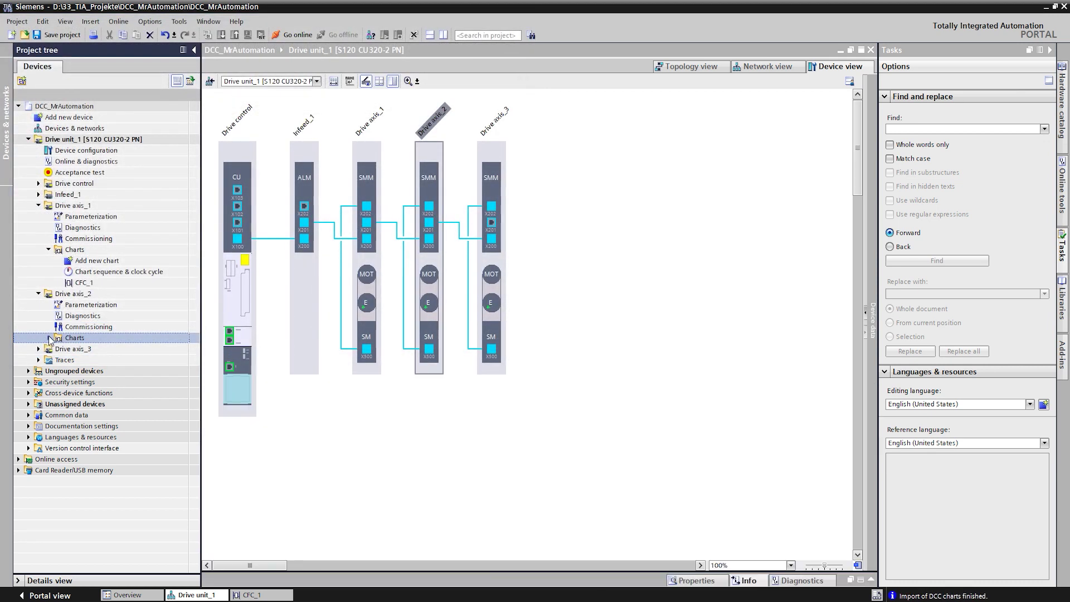
pyautogui.click(49, 338)
# Open the re-imported CFC_1 chart, save the project, and return to Drive unit_1's device view.
pyautogui.doubleClick(84, 371)
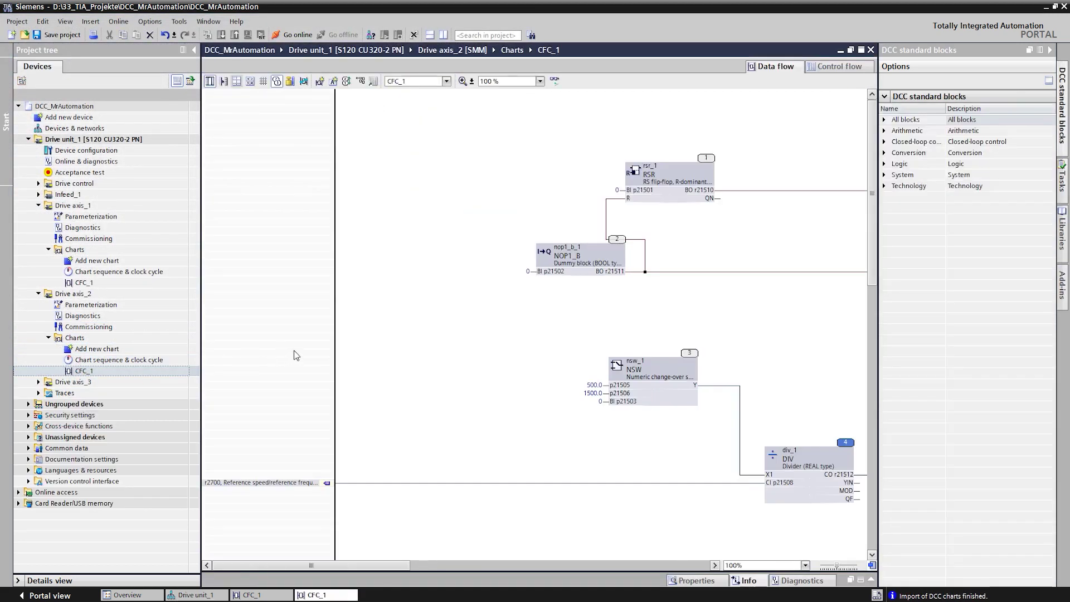
pyautogui.scroll(-2, 569, 362)
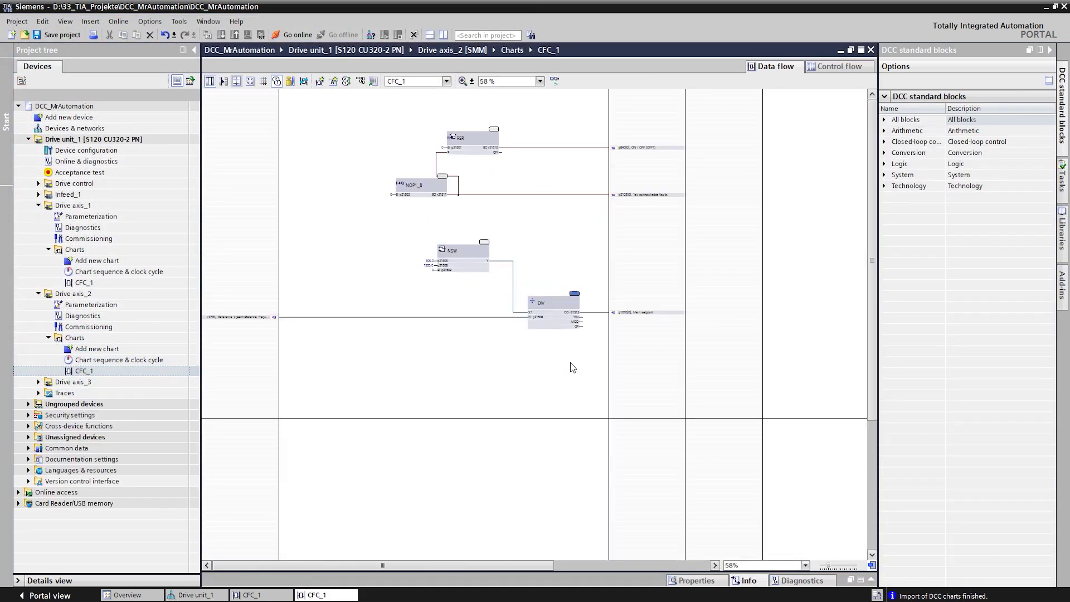
pyautogui.click(57, 35)
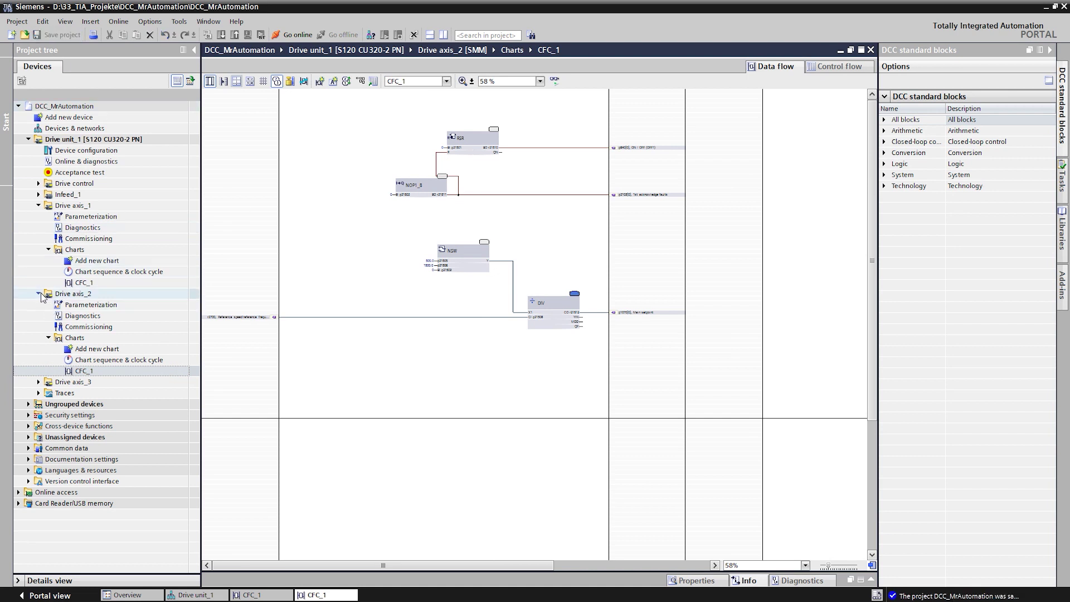
pyautogui.click(38, 293)
pyautogui.click(39, 206)
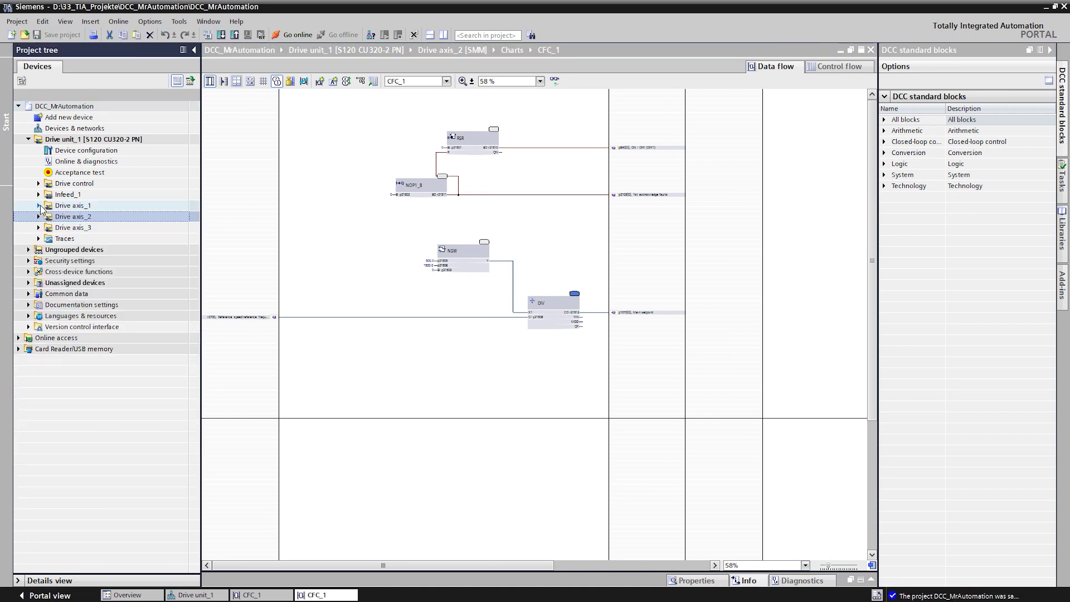
pyautogui.click(61, 154)
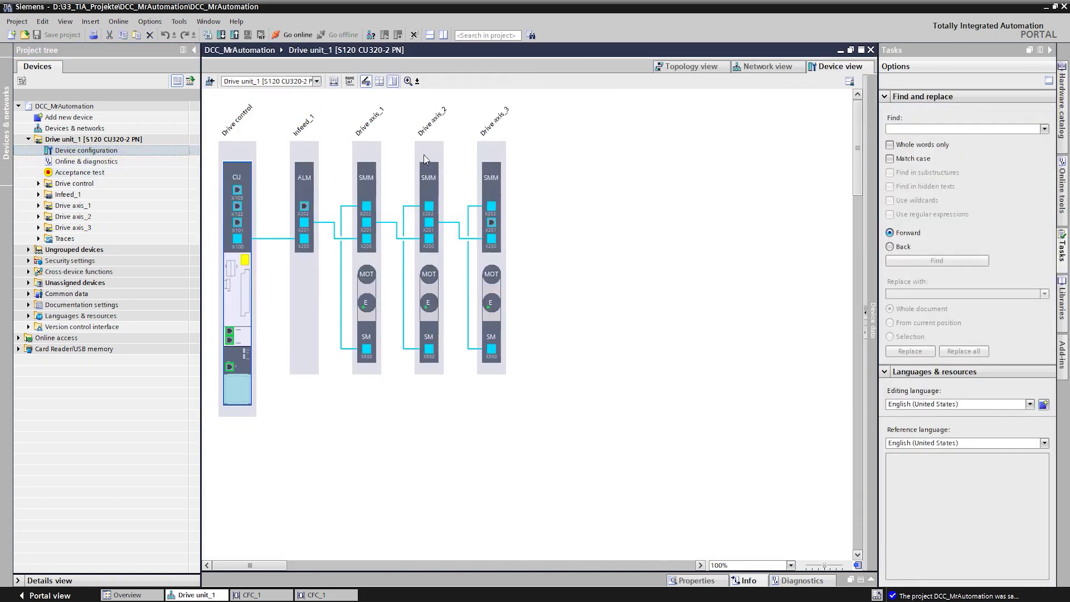
# Import the WinderBasic .dcc file from the Winder software folder into Drive axis_3's Charts.
pyautogui.click(491, 160)
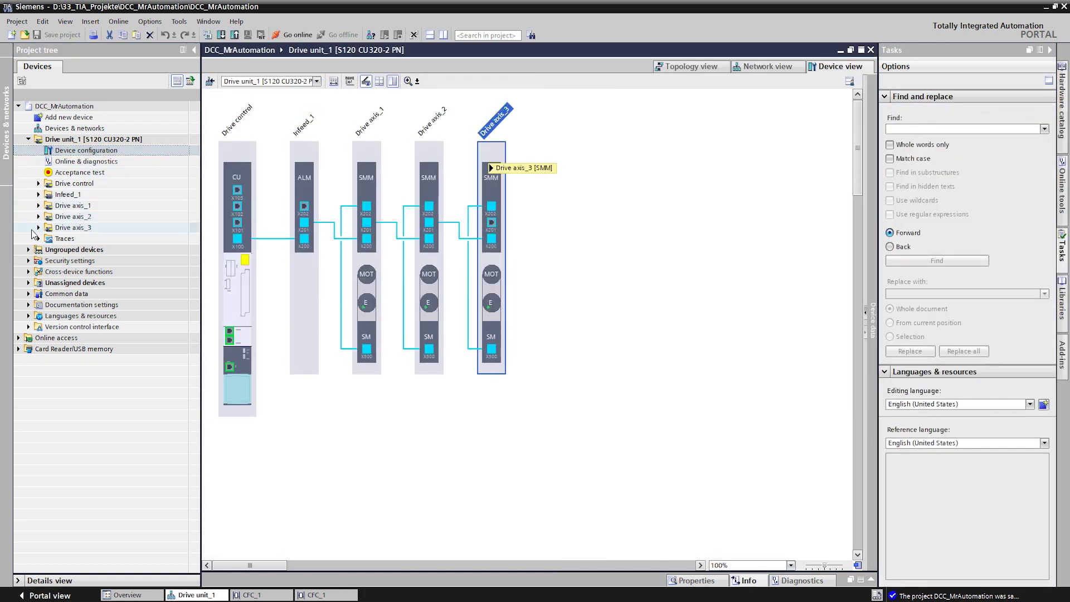
pyautogui.click(37, 228)
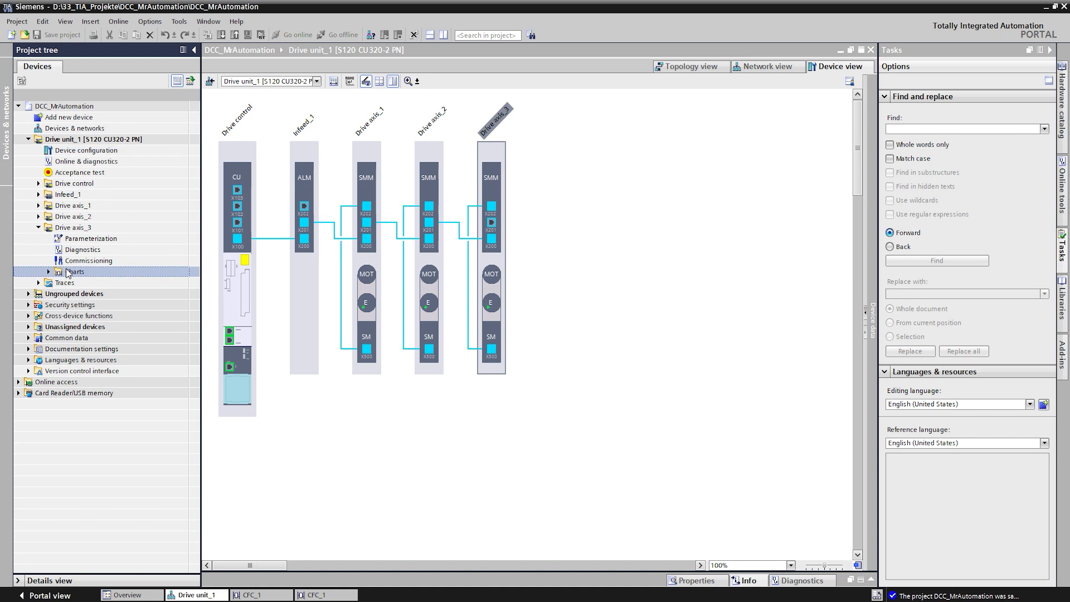
pyautogui.rightClick(67, 272)
pyautogui.click(104, 308)
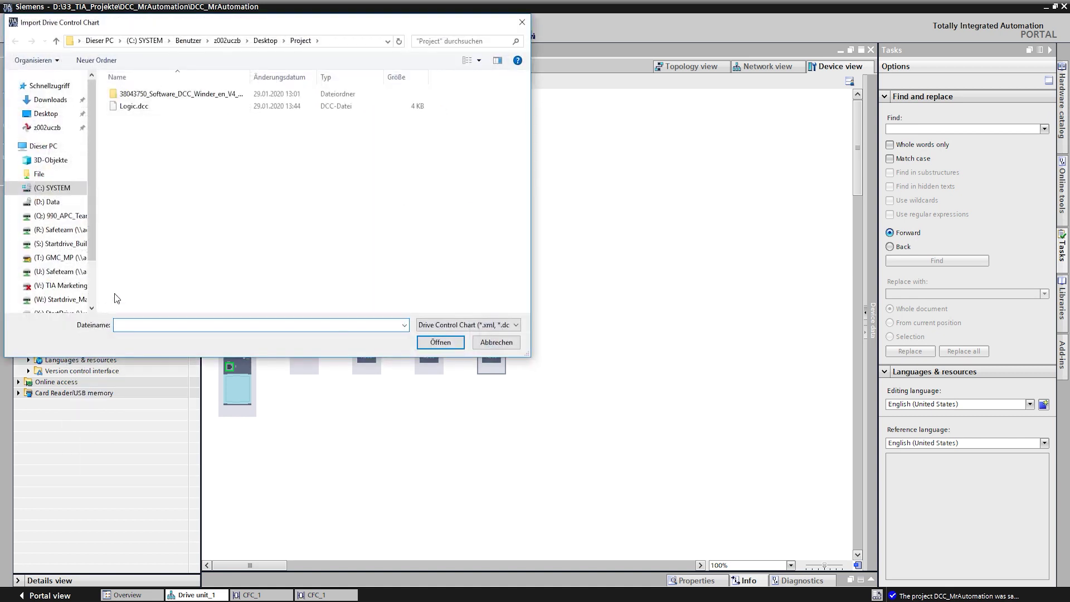
pyautogui.doubleClick(178, 97)
pyautogui.click(178, 94)
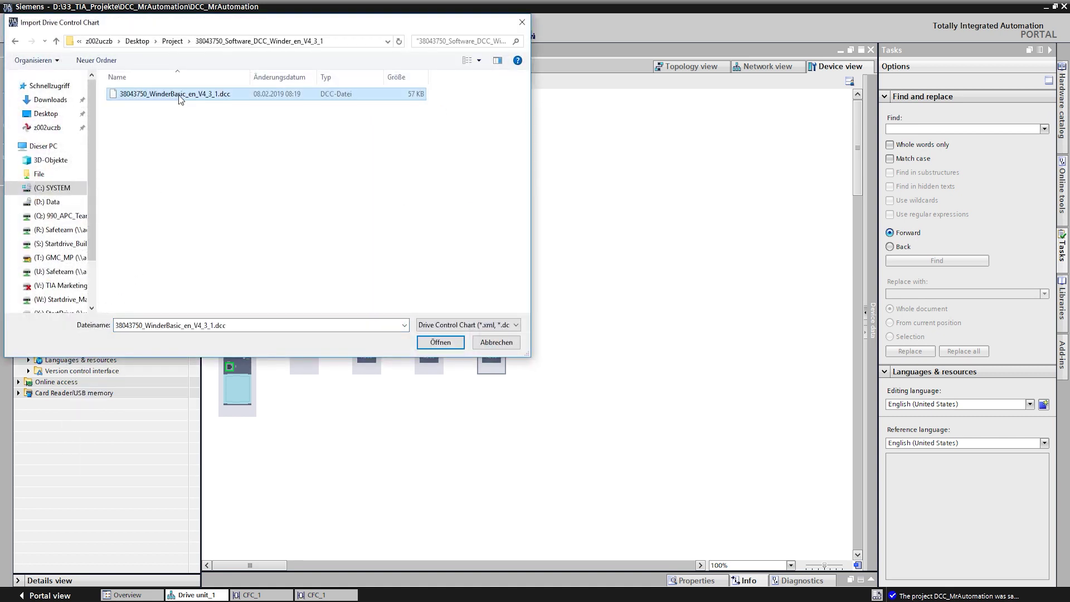
pyautogui.click(435, 343)
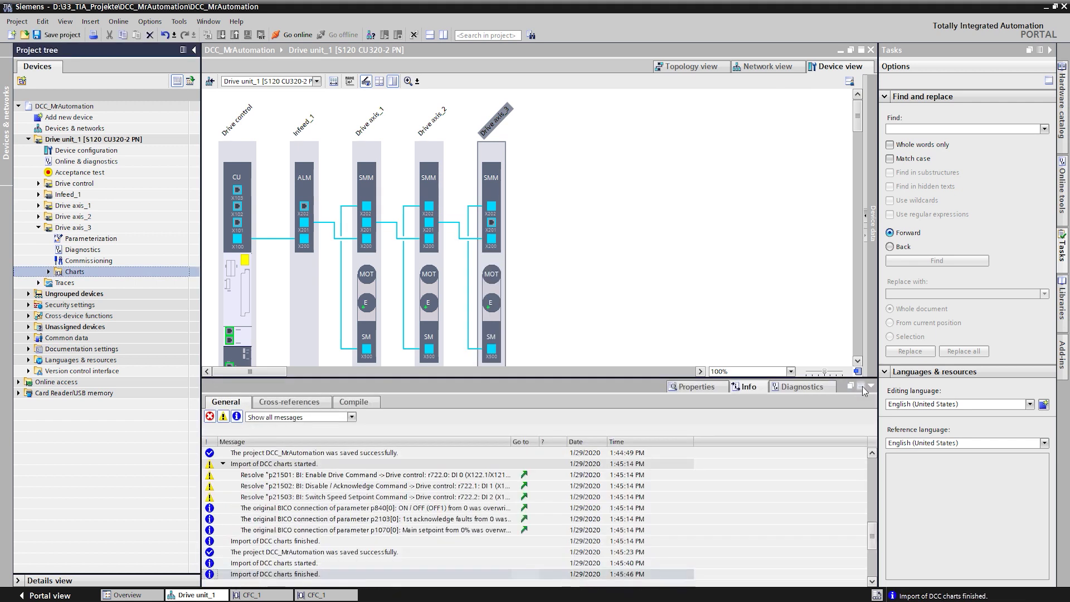
# Expand Drive axis_3's Charts and the Winder_Basic group, and open 01_Control_unit.
pyautogui.click(48, 271)
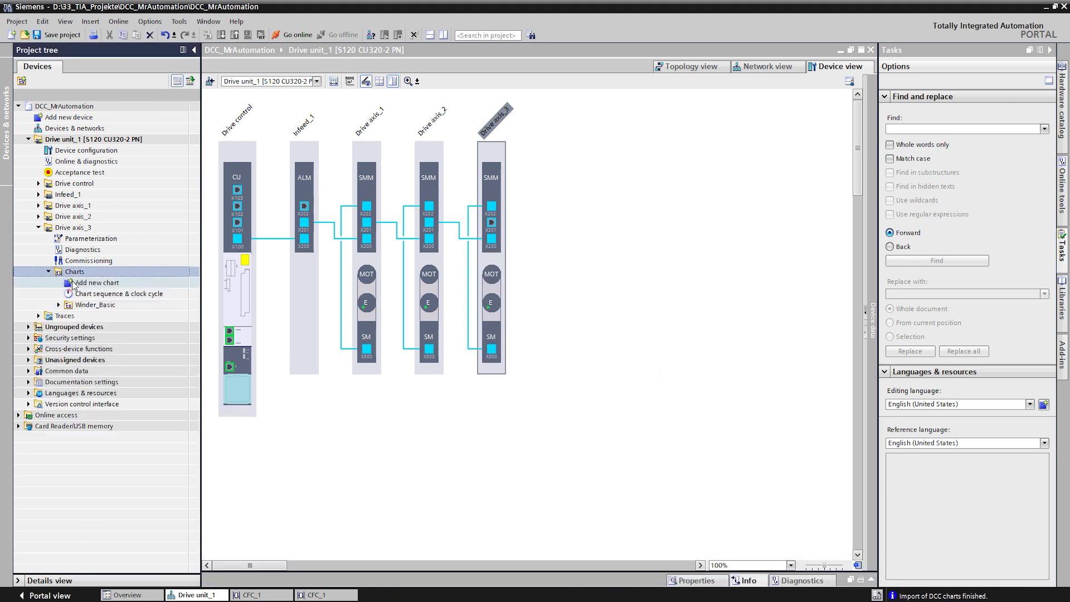
pyautogui.click(60, 304)
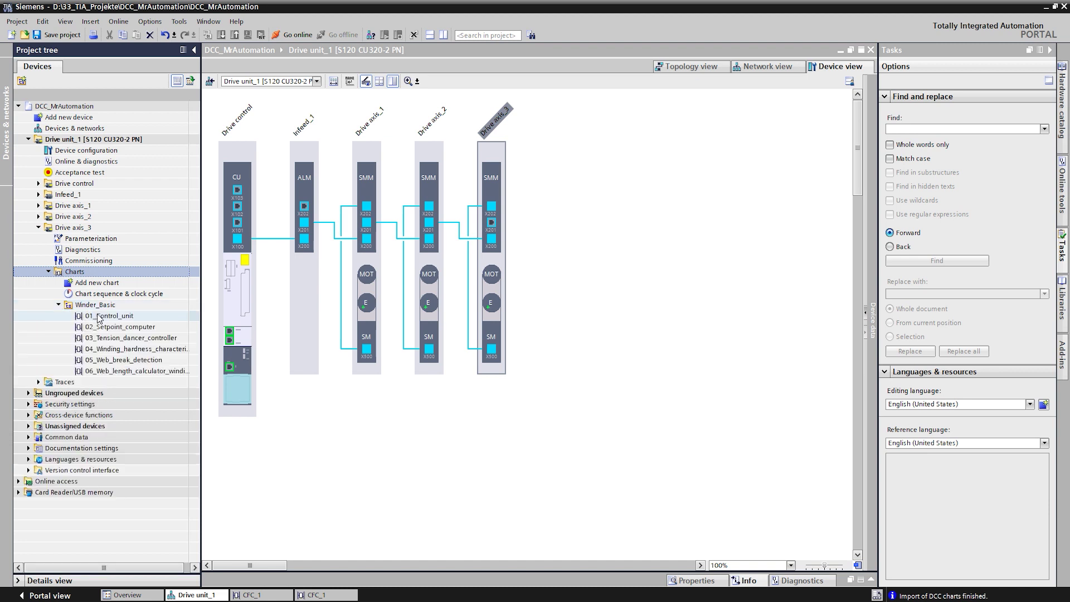
pyautogui.doubleClick(101, 316)
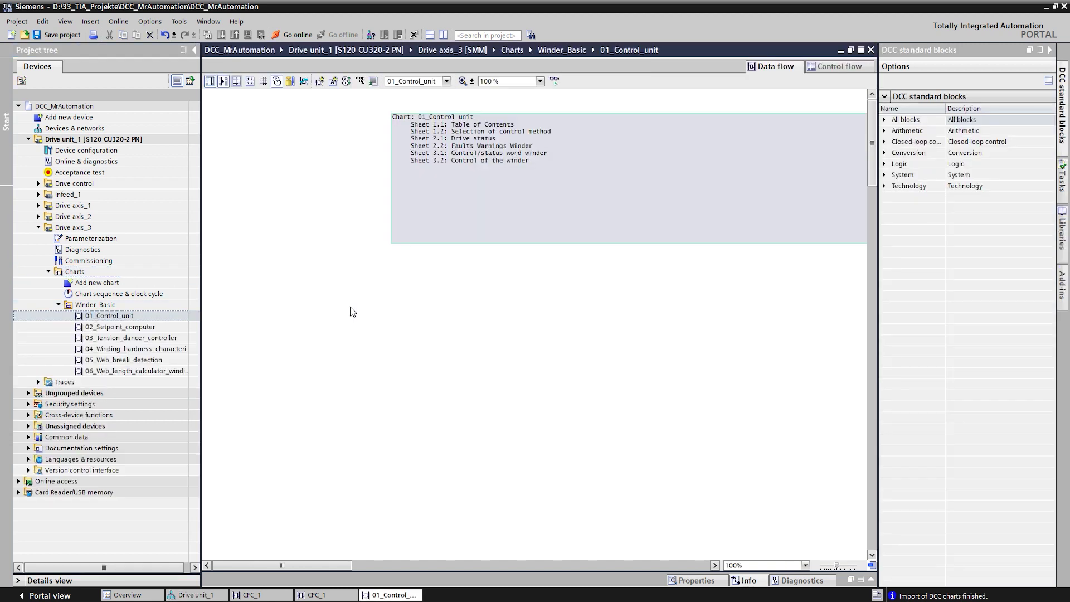
pyautogui.keyDown('ctrl'); pyautogui.scroll(-2, 351, 311); pyautogui.keyUp('ctrl')
pyautogui.keyDown('ctrl'); pyautogui.scroll(-2, 351, 311); pyautogui.keyUp('ctrl')
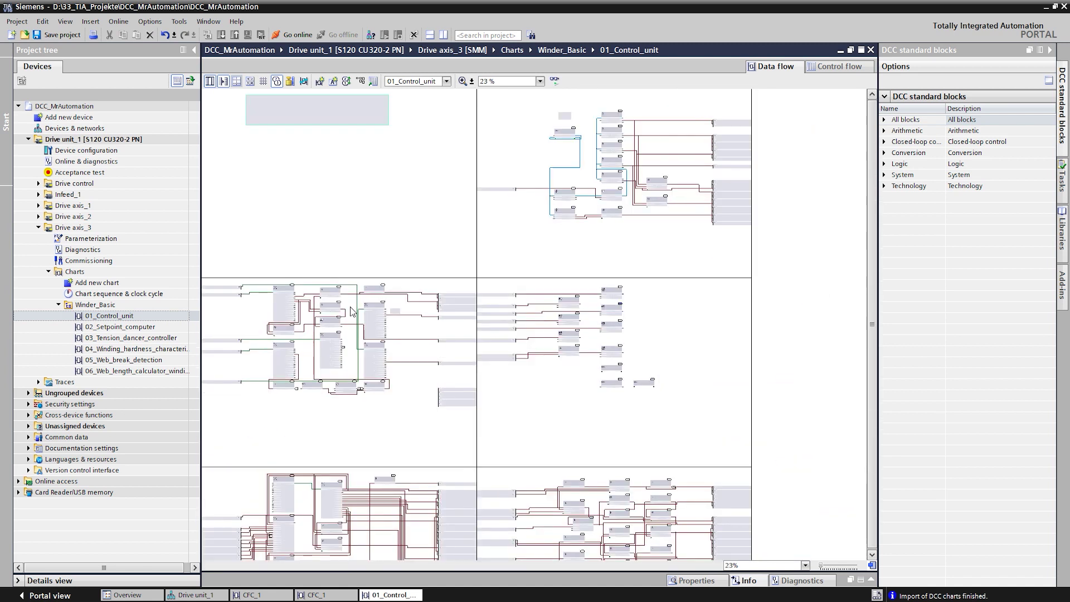
pyautogui.keyDown('ctrl'); pyautogui.scroll(-1, 351, 311); pyautogui.keyUp('ctrl')
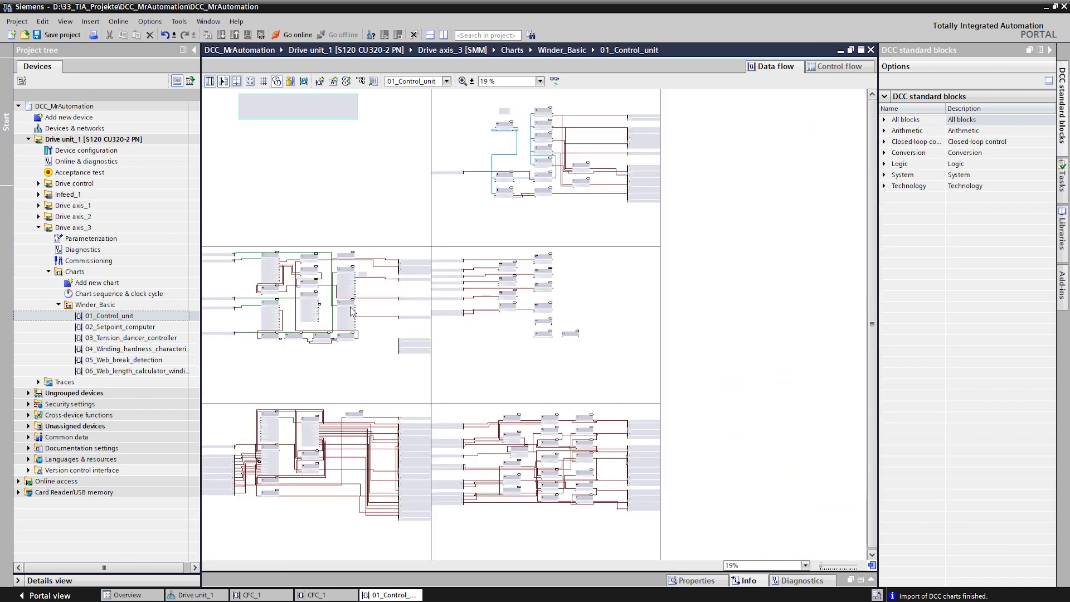
# Open the 02_Setpoint_computer chart, then Drive axis_3's parameterization.
pyautogui.doubleClick(142, 328)
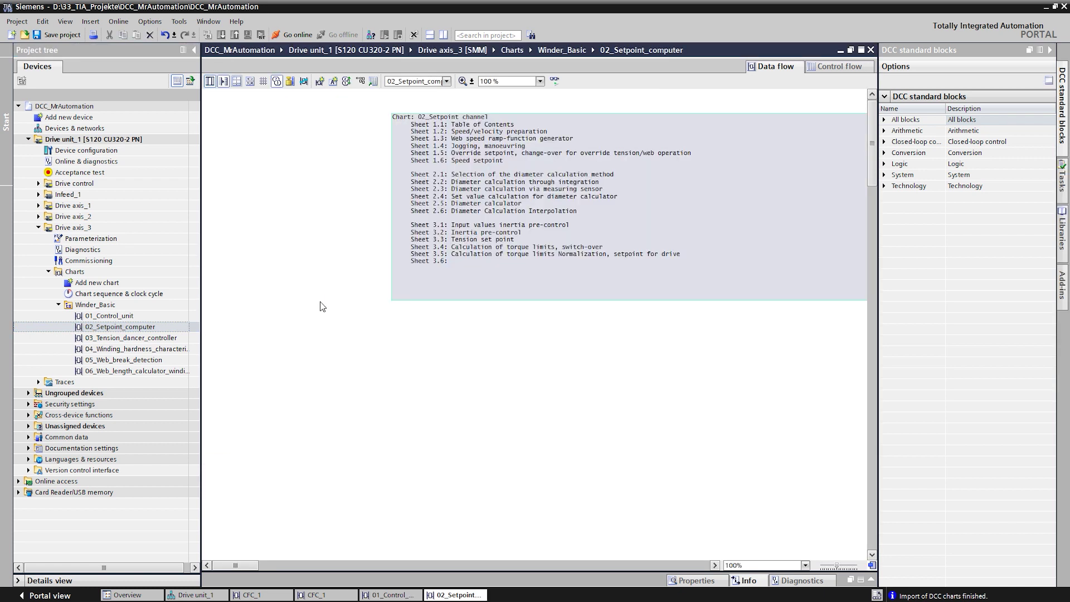
pyautogui.scroll(-1, 321, 306)
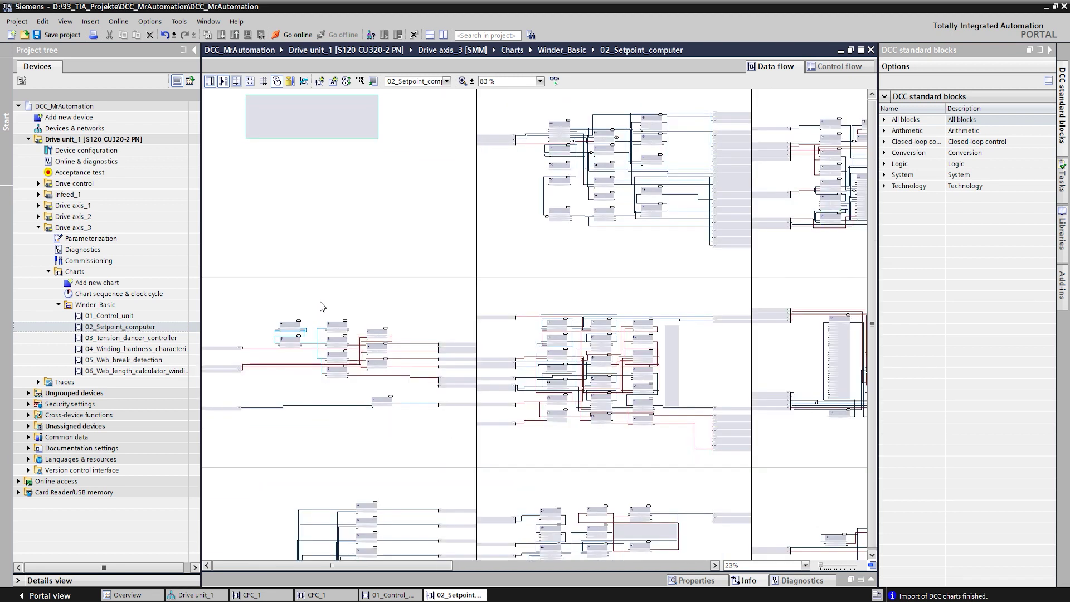
pyautogui.scroll(-1, 321, 306)
pyautogui.scroll(-2, 448, 403)
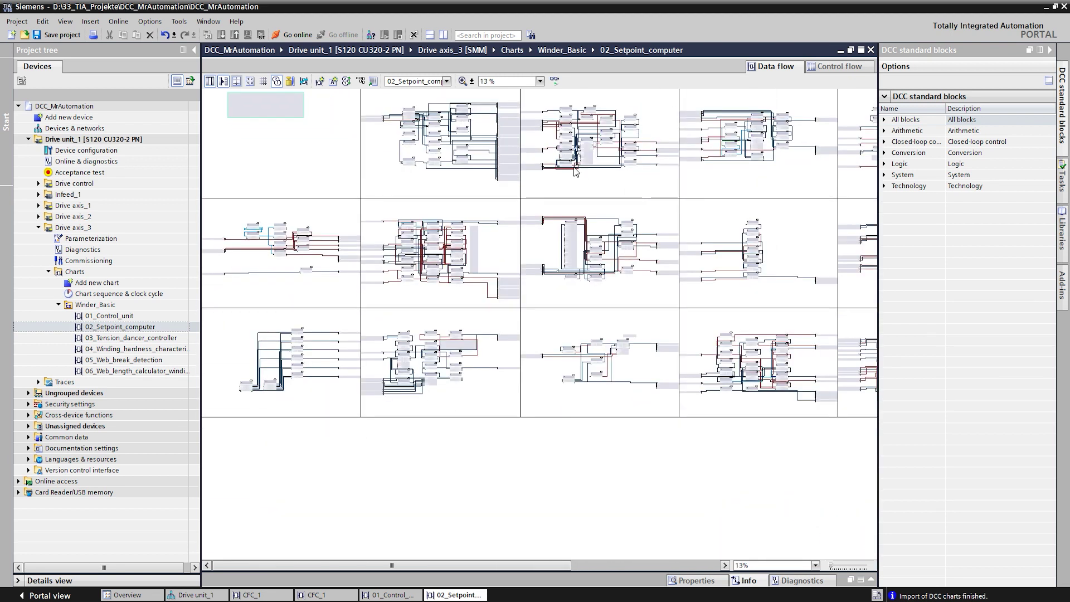
pyautogui.scroll(1, 609, 251)
pyautogui.scroll(1, 609, 251)
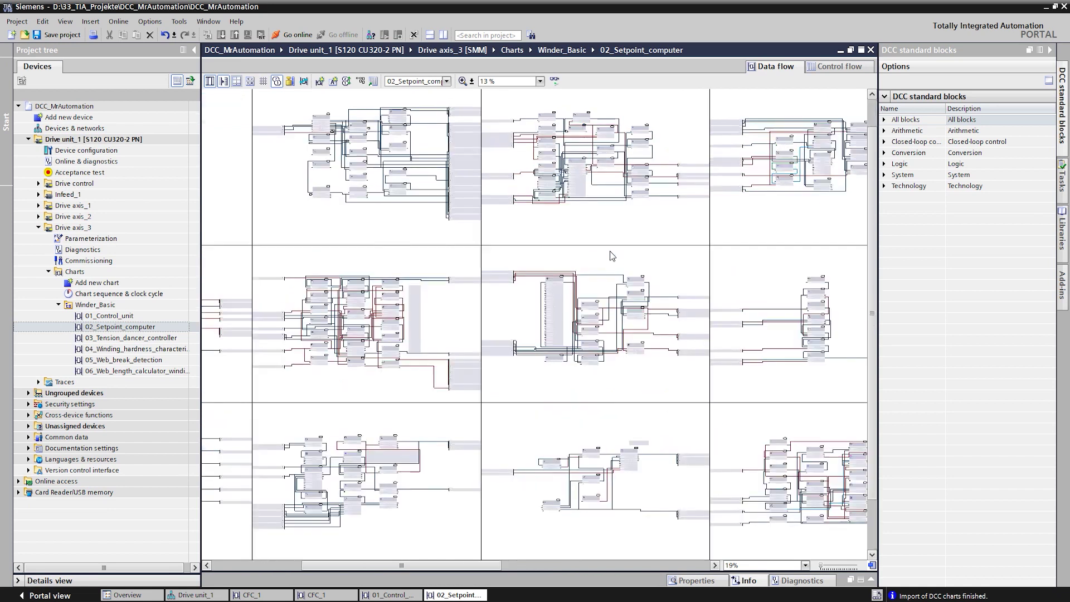
pyautogui.scroll(1, 610, 252)
pyautogui.scroll(1, 610, 250)
pyautogui.scroll(1, 593, 281)
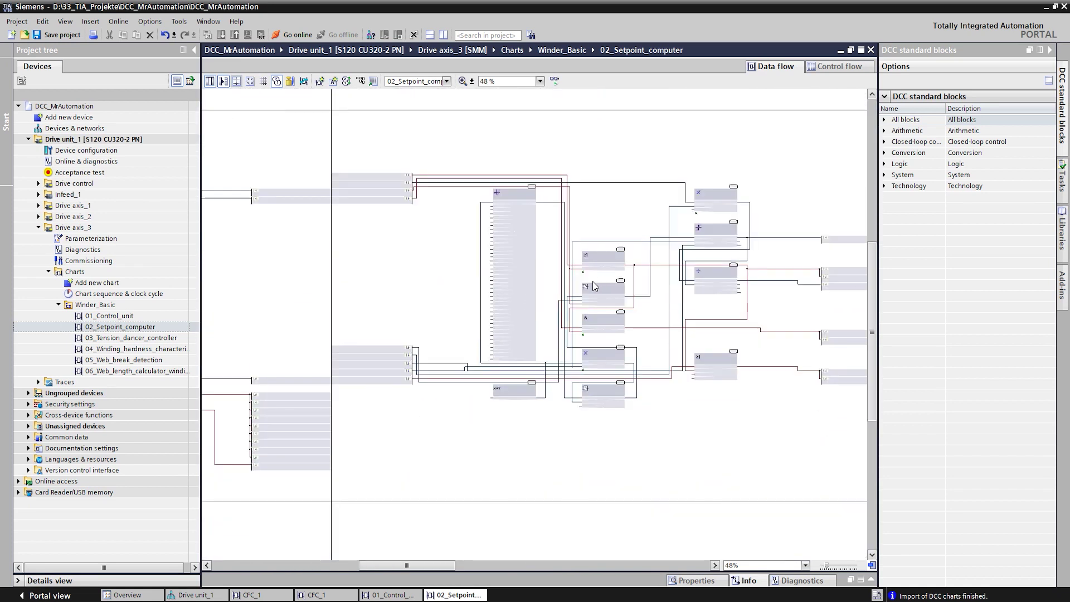
pyautogui.scroll(1, 533, 277)
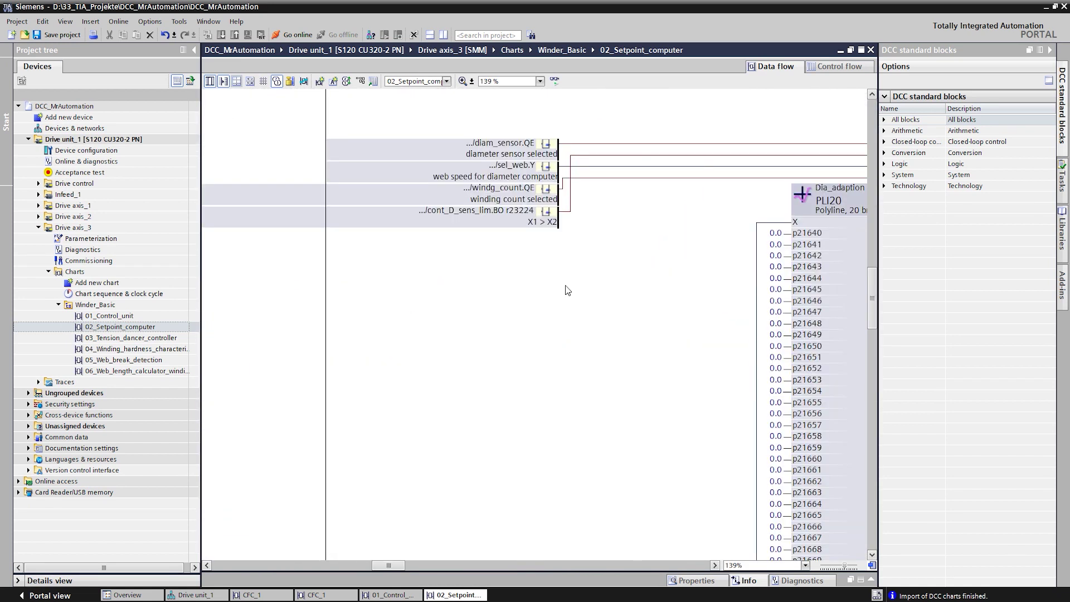
pyautogui.doubleClick(80, 242)
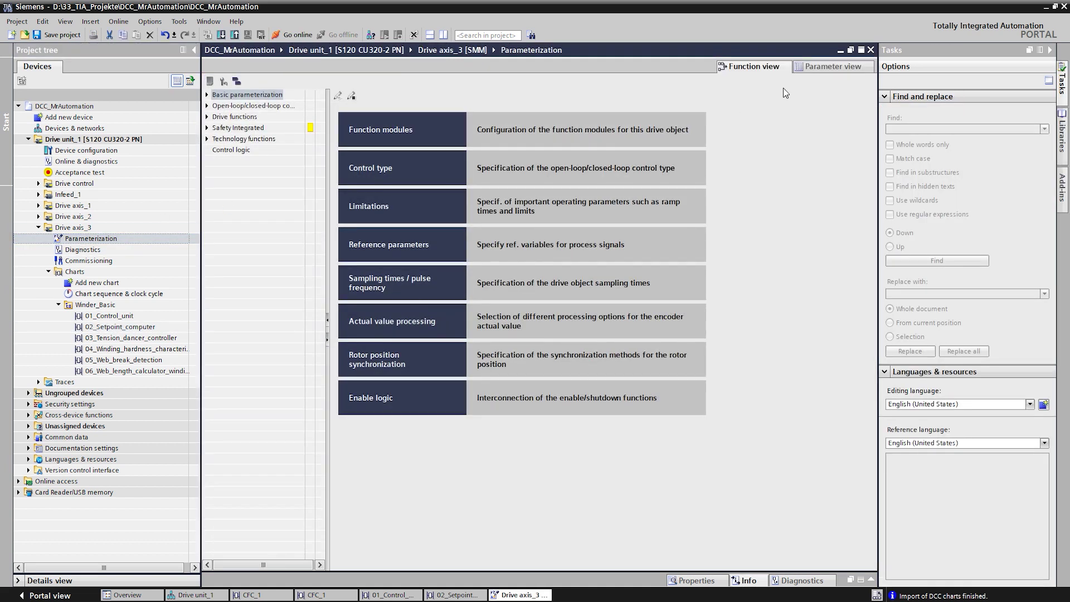
# Filter Drive axis_3's full parameter list to the Drive Control Chart parameters under Technology functions.
pyautogui.click(807, 69)
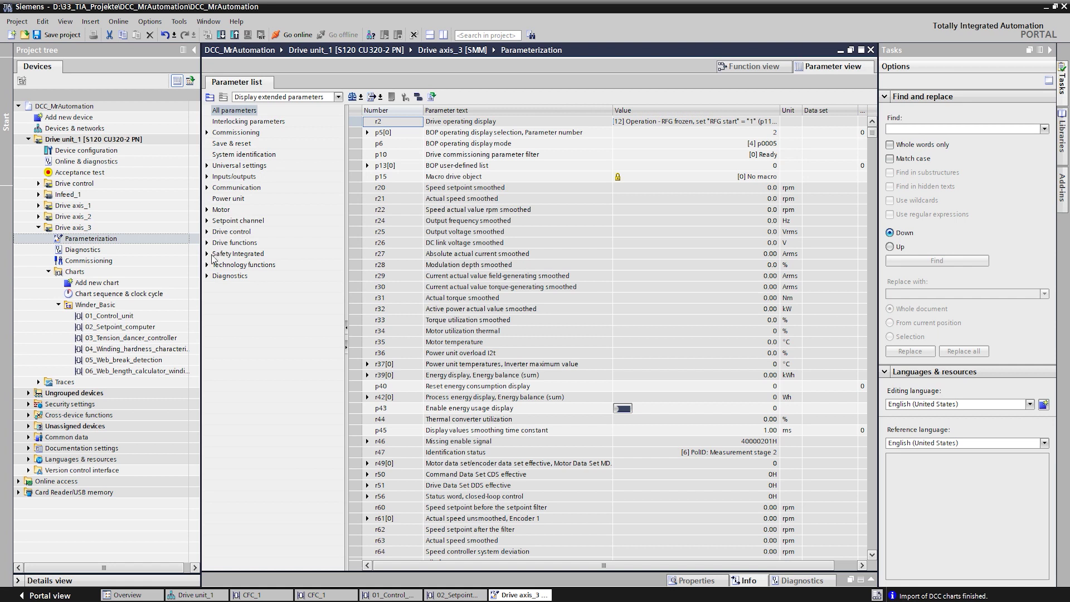
pyautogui.click(207, 265)
pyautogui.click(226, 286)
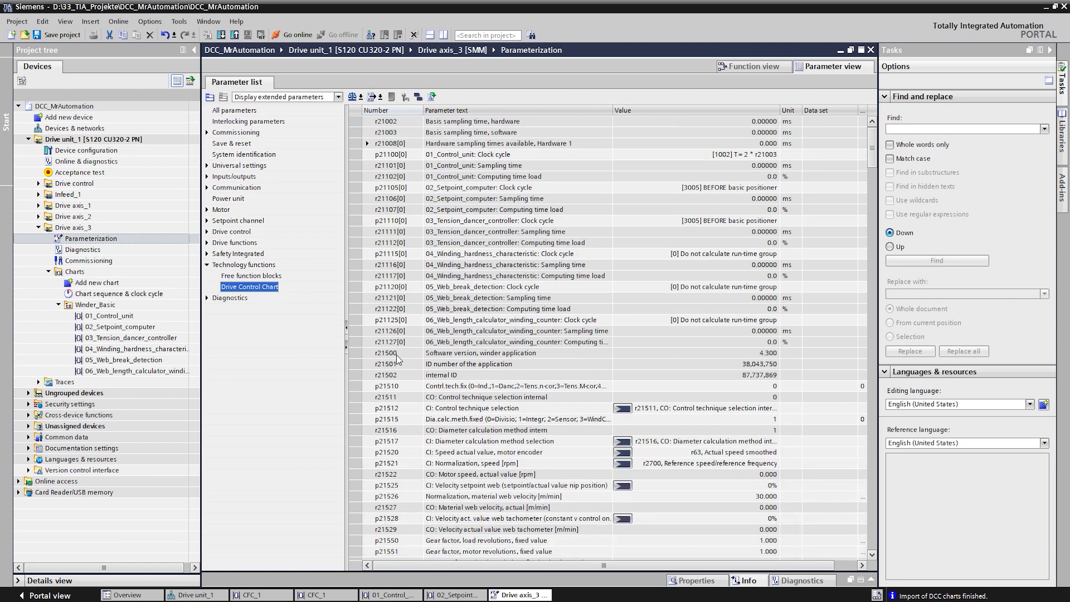
# Inspect winder software version 4.300 and minimum diameter p21571, then save the project.
pyautogui.click(398, 358)
pyautogui.click(615, 351)
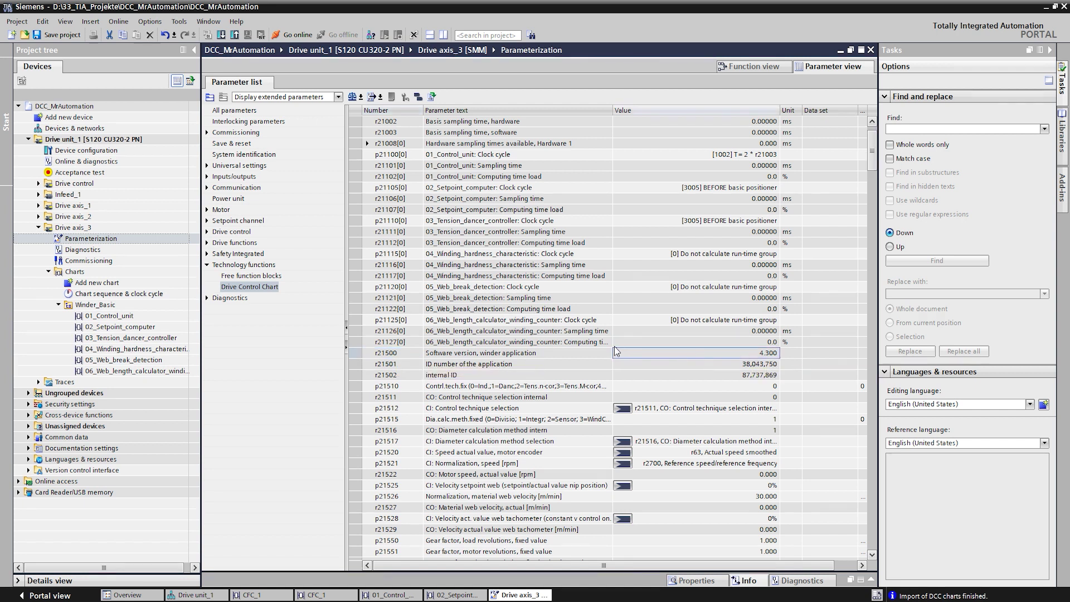
pyautogui.scroll(-3, 615, 352)
pyautogui.scroll(-3, 615, 351)
pyautogui.scroll(-3, 522, 336)
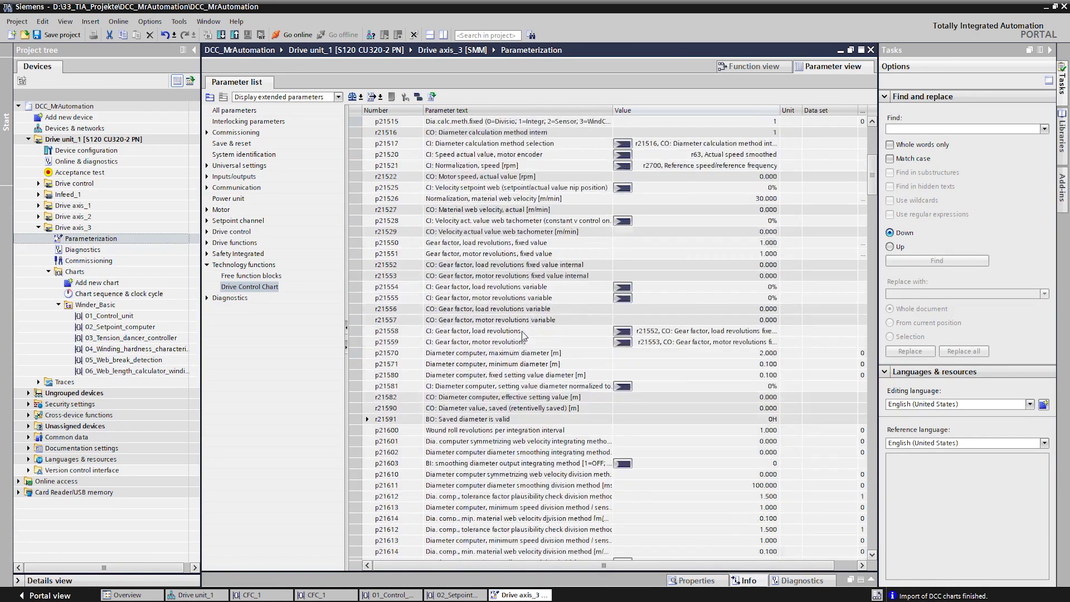
pyautogui.scroll(-1, 523, 335)
pyautogui.click(522, 332)
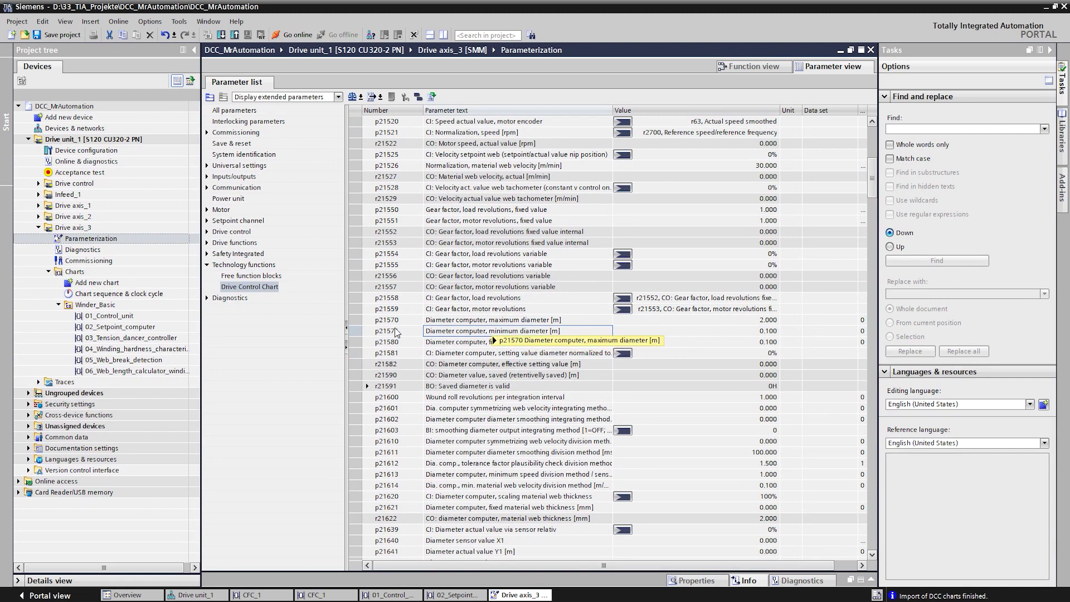
pyautogui.click(67, 33)
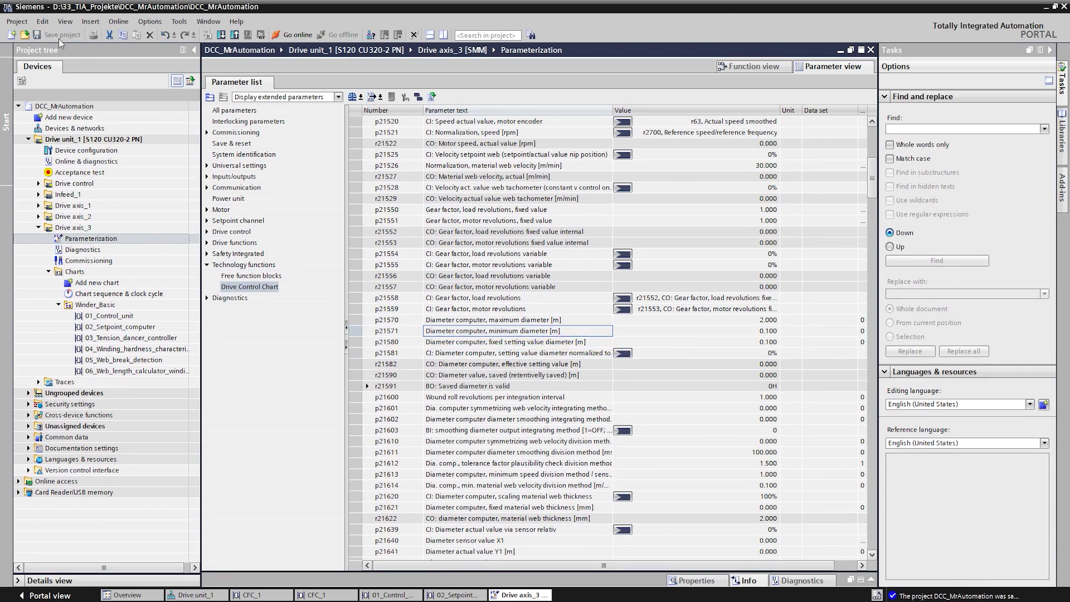